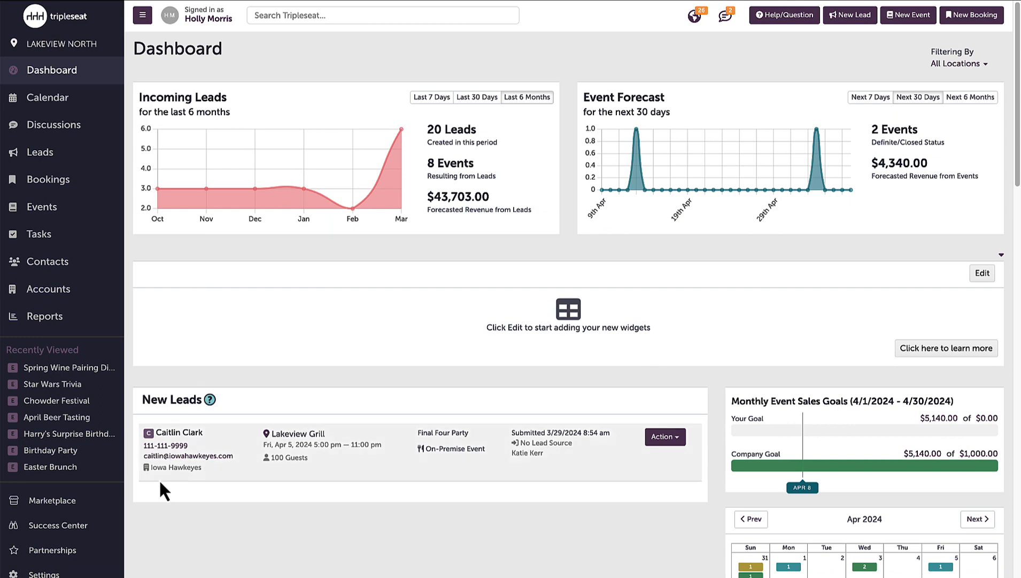
- Open the F&B Minimum section of Advanced Location Settings and select the Lakeview Grill location
left_click(43, 573)
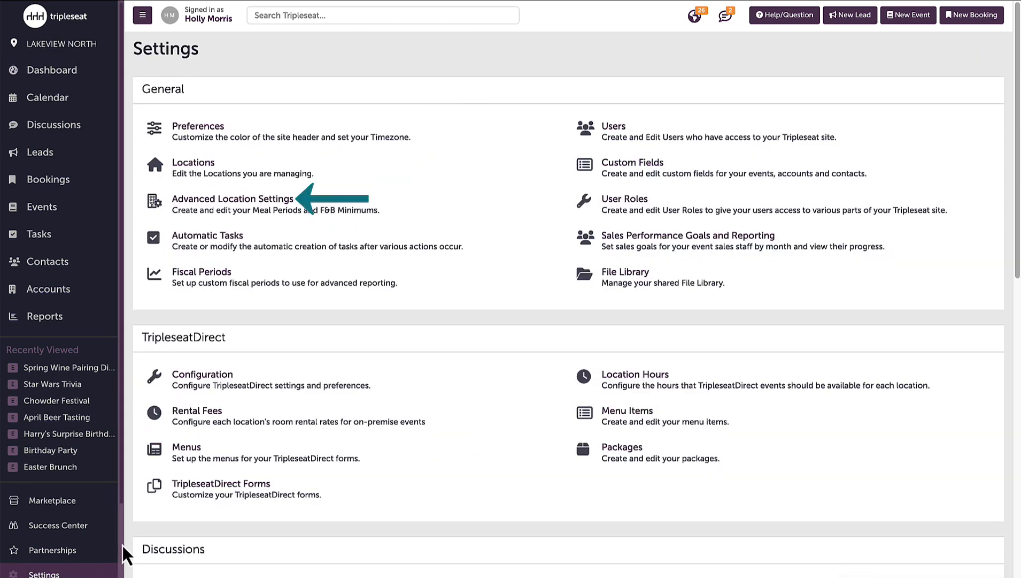
left_click(290, 226)
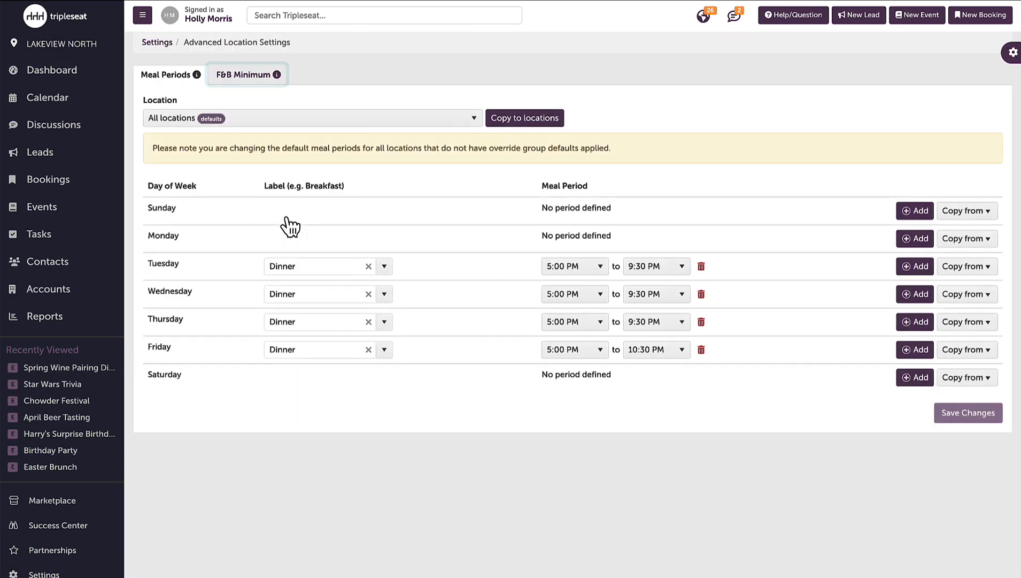
left_click(246, 78)
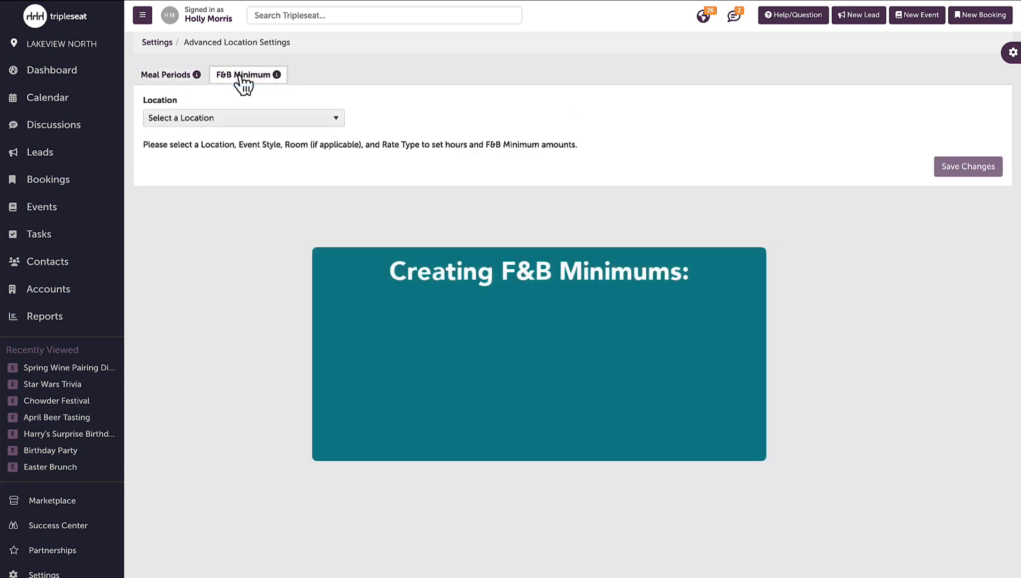
left_click(320, 122)
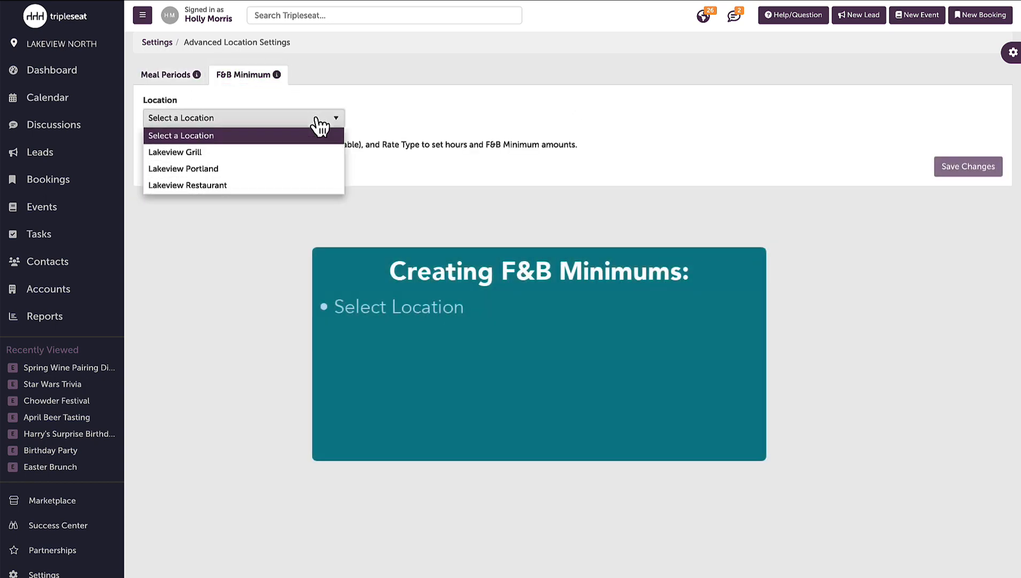
left_click(324, 152)
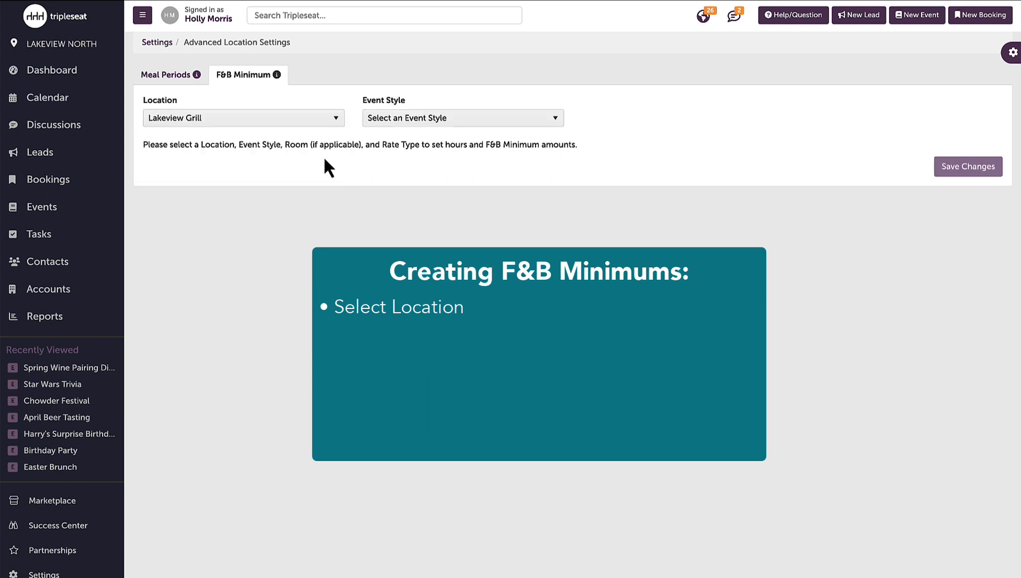
- Compare the setup options for the Large Party Reservation, Full-Service Catering, Pick-up Catering and Drop-off Catering event styles
left_click(514, 120)
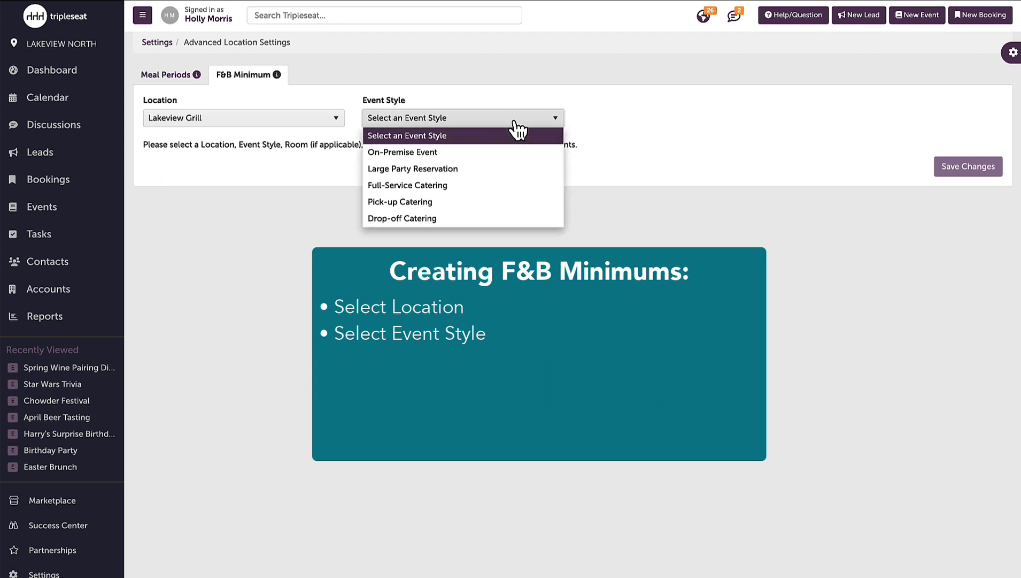
left_click(513, 169)
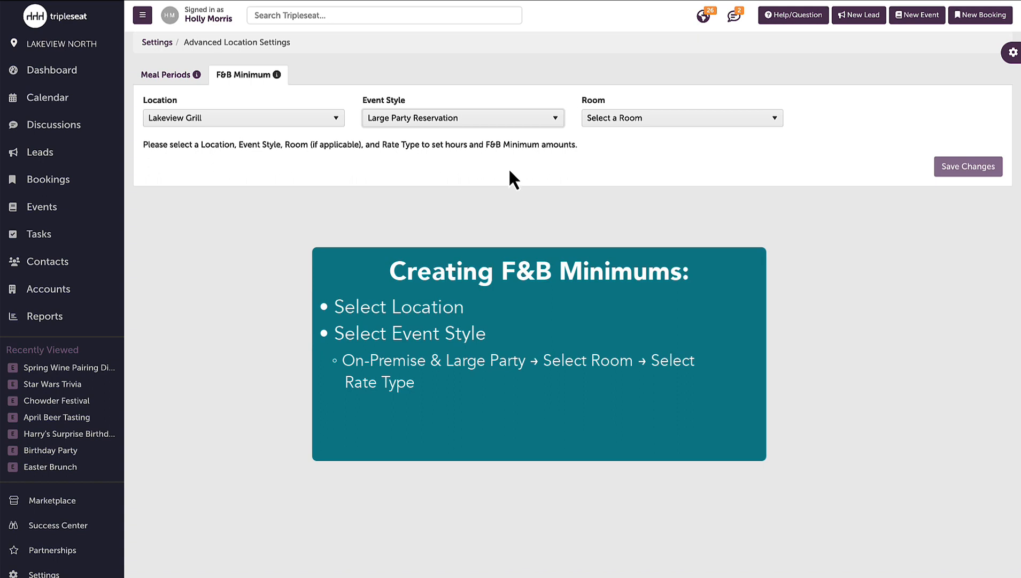
left_click(451, 123)
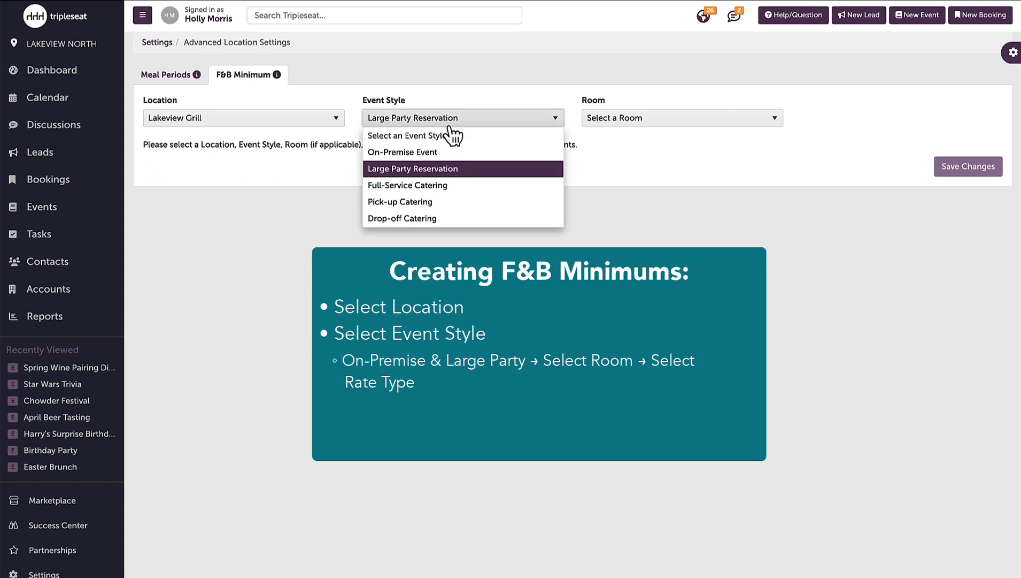
left_click(449, 185)
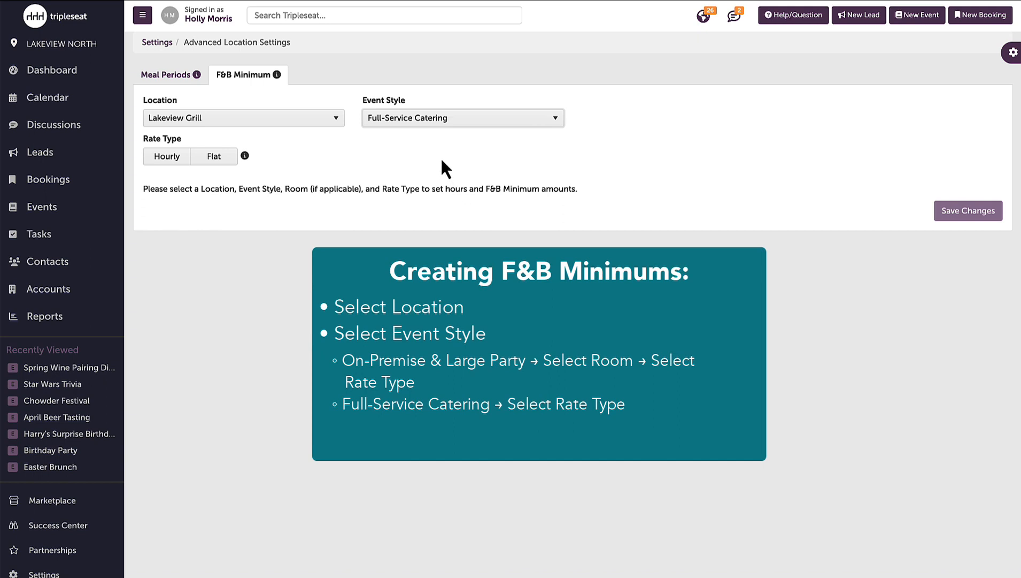
left_click(443, 119)
left_click(442, 201)
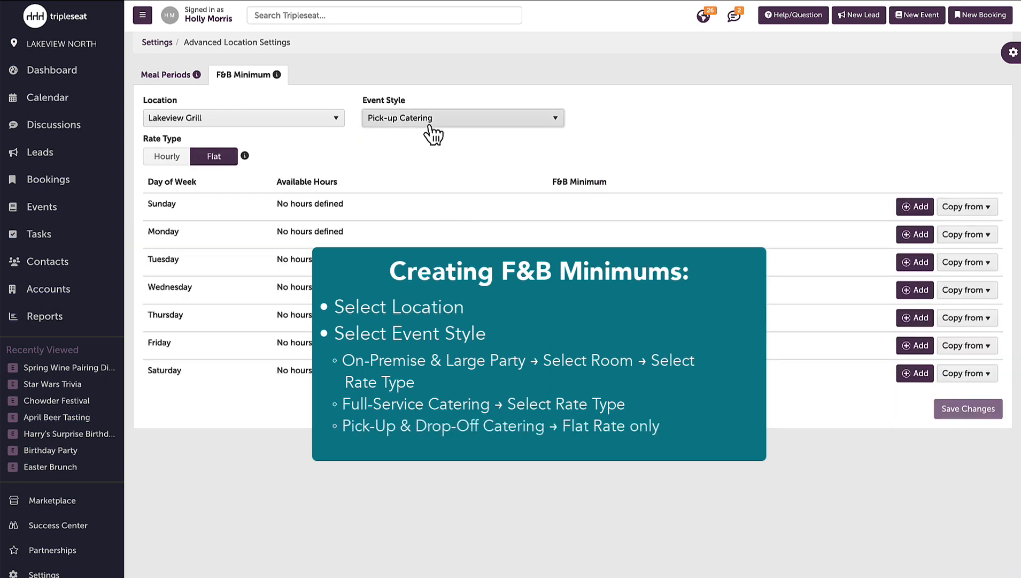
left_click(435, 121)
left_click(452, 219)
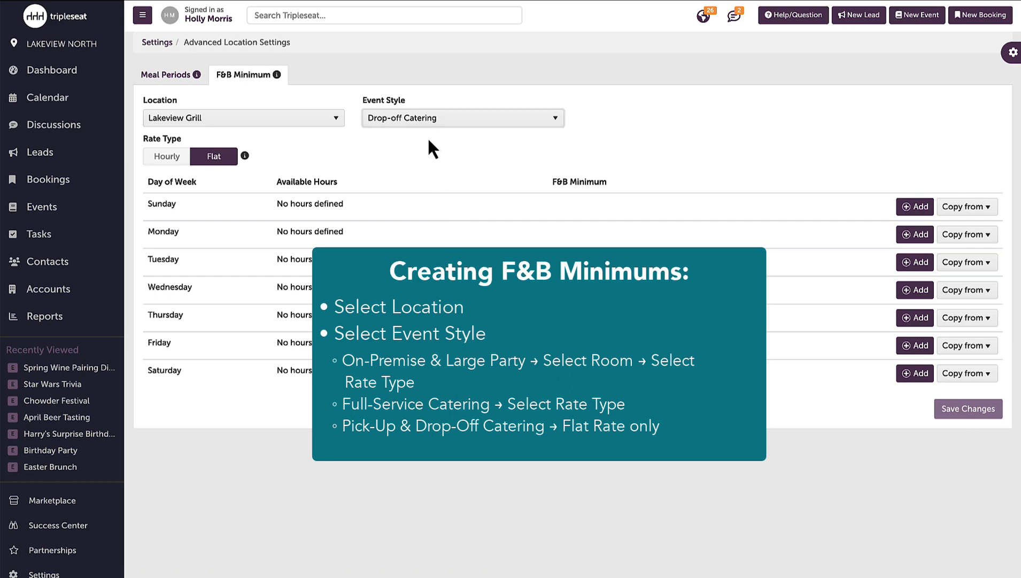
- Set the event style to Large Party Reservation, the room to Lounge and the rate type to Flat
left_click(431, 122)
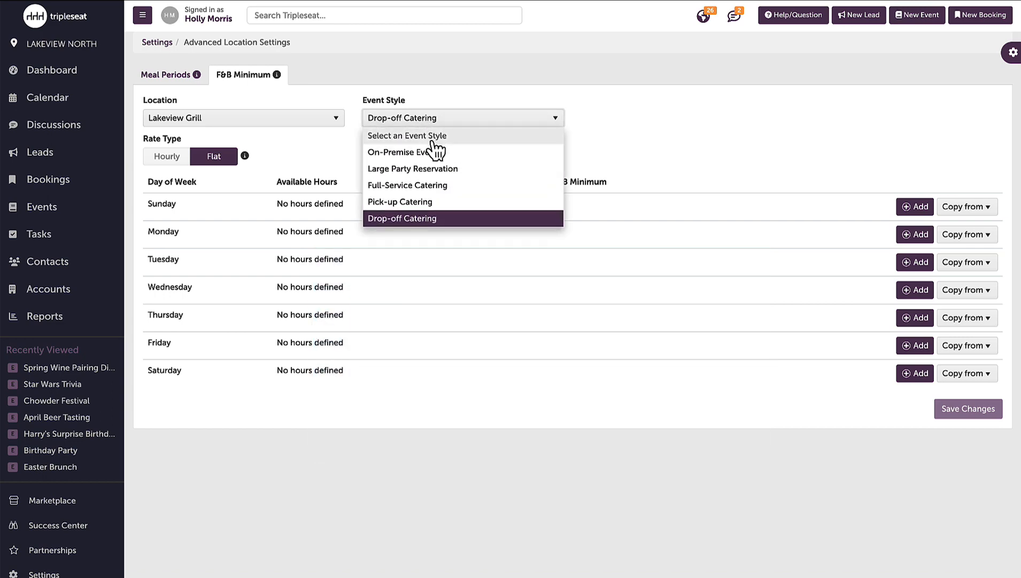
left_click(434, 169)
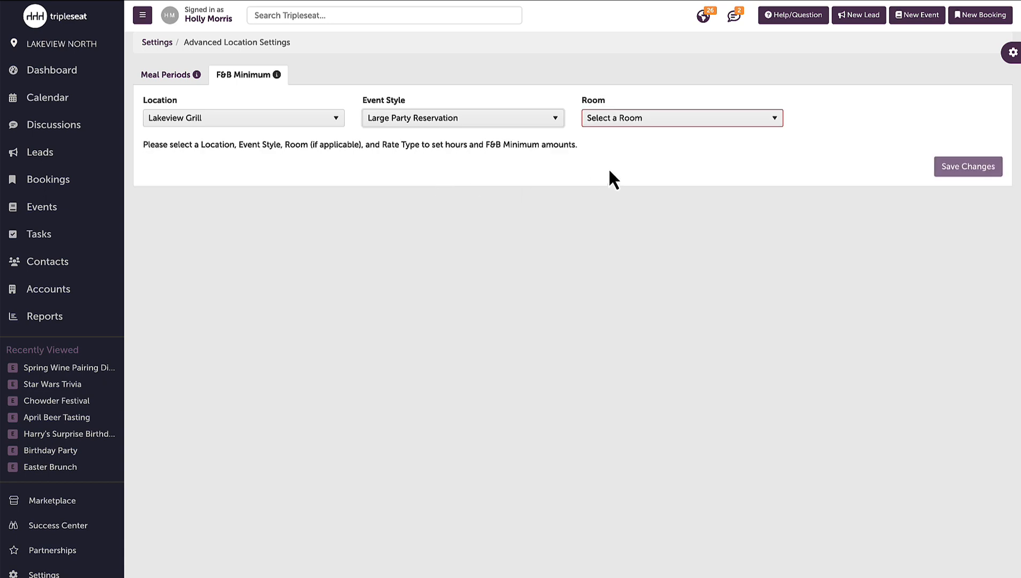
left_click(675, 122)
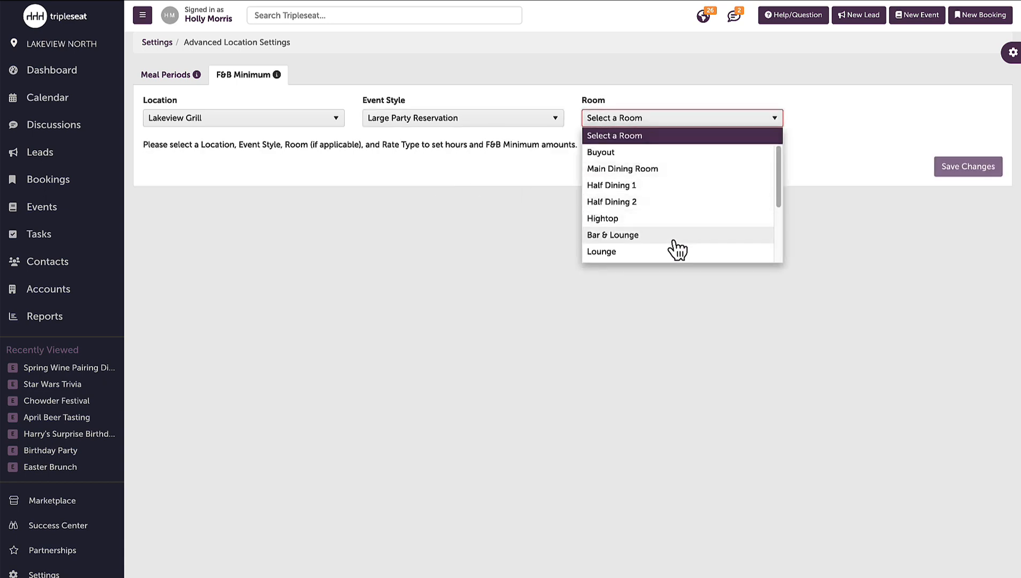
left_click(673, 251)
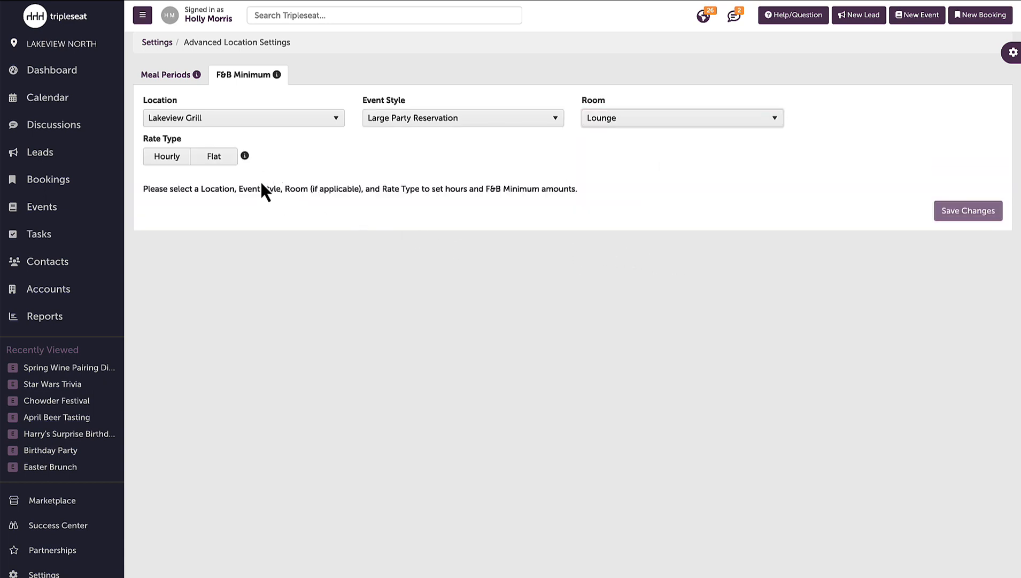
left_click(229, 160)
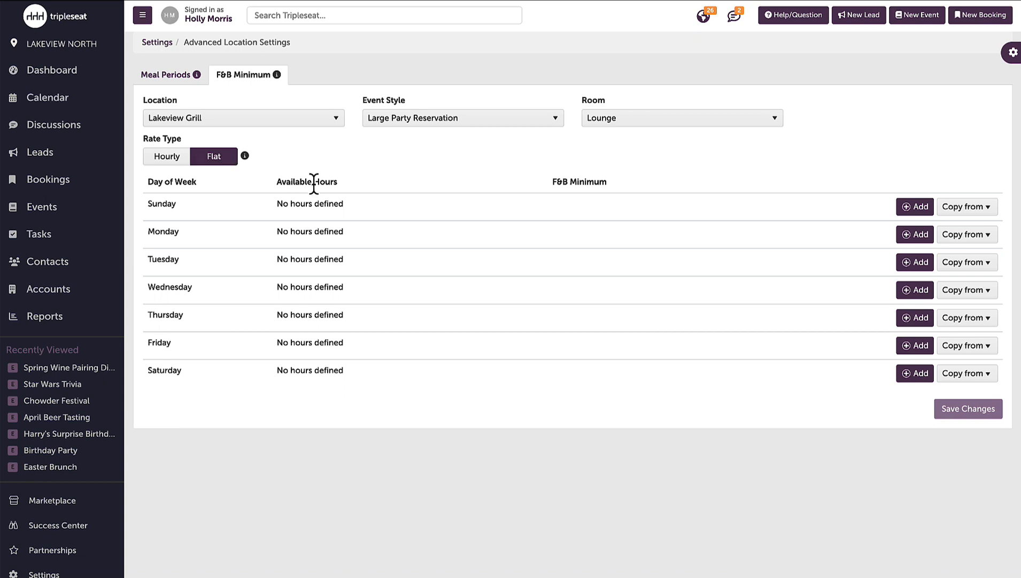
- Add a Sunday period from 10:00 AM to 3:00 PM with an F&B minimum of $800
left_click(913, 208)
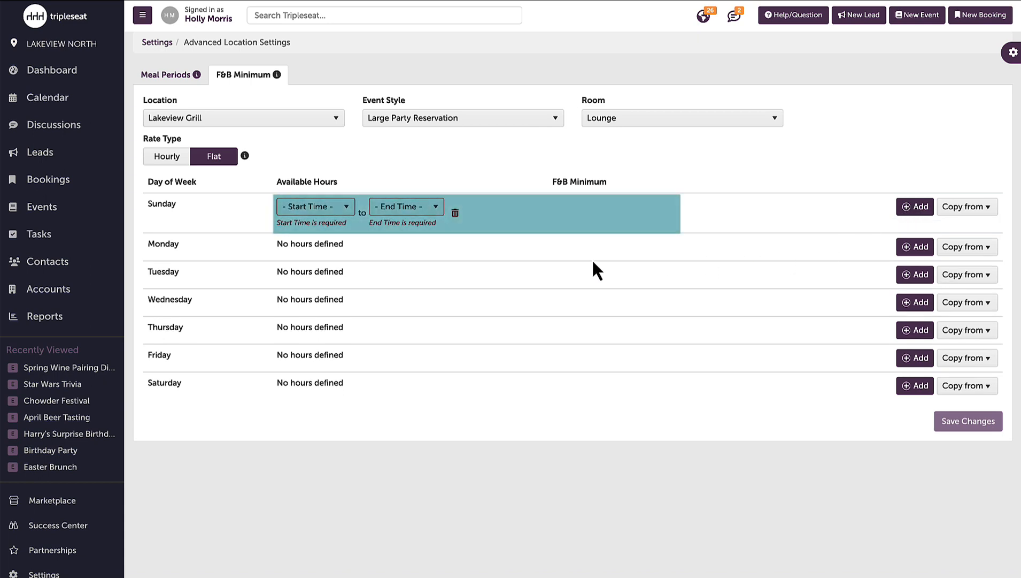
left_click(346, 210)
scroll(322, 271, "down", 5)
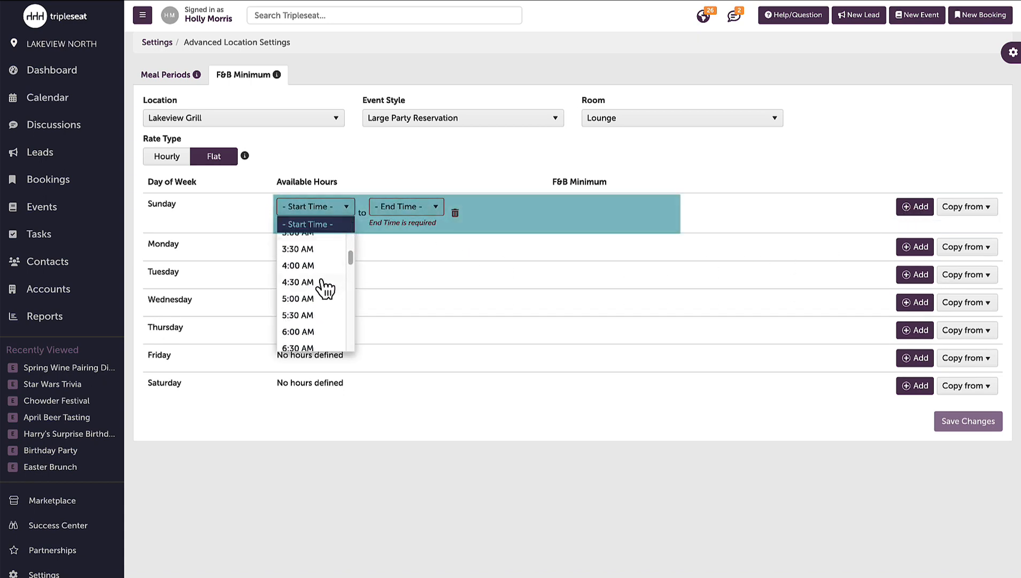
scroll(321, 290, "down", 1)
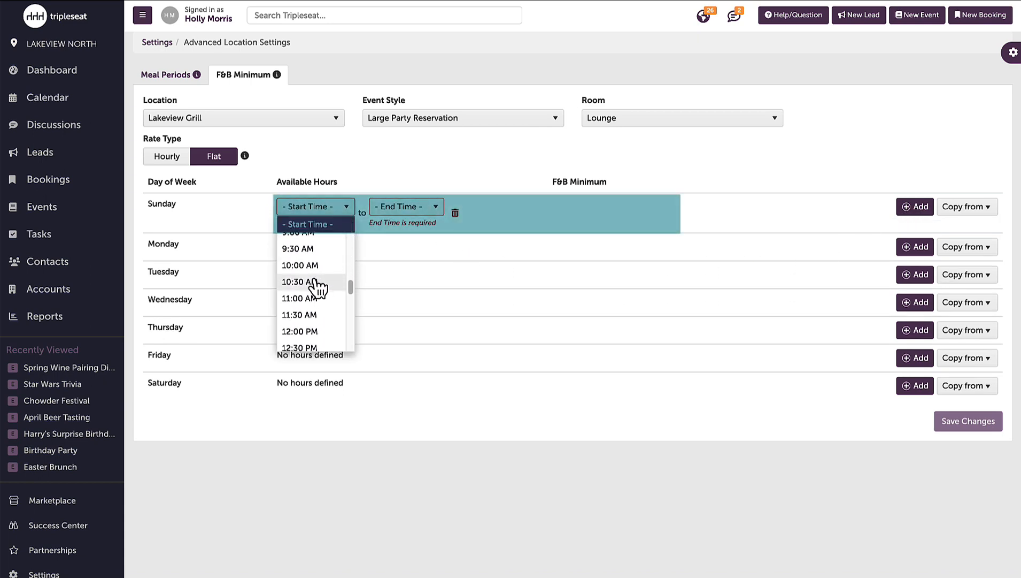
left_click(320, 277)
left_click(393, 211)
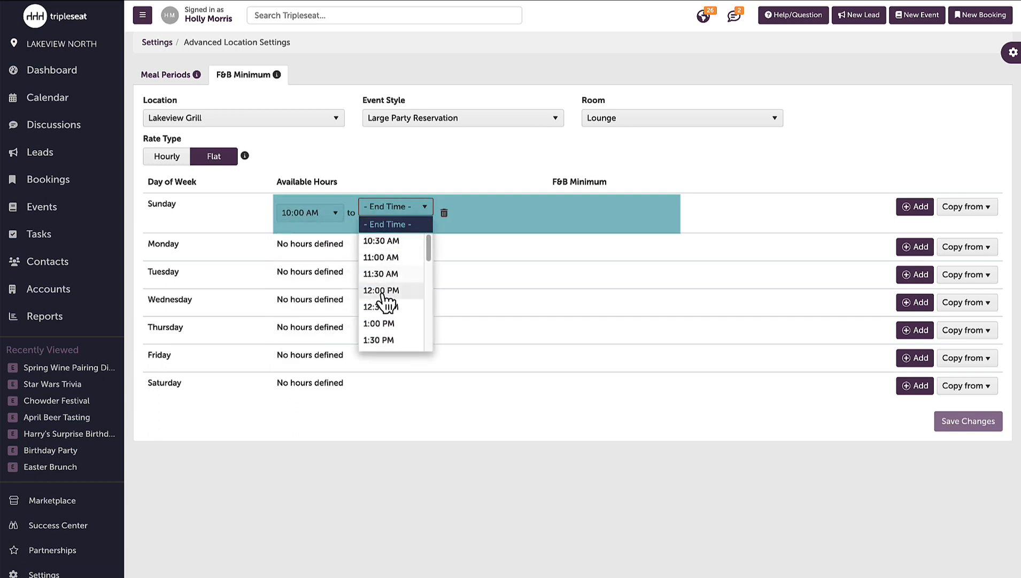
scroll(390, 306, "down", 2)
scroll(389, 306, "down", 3)
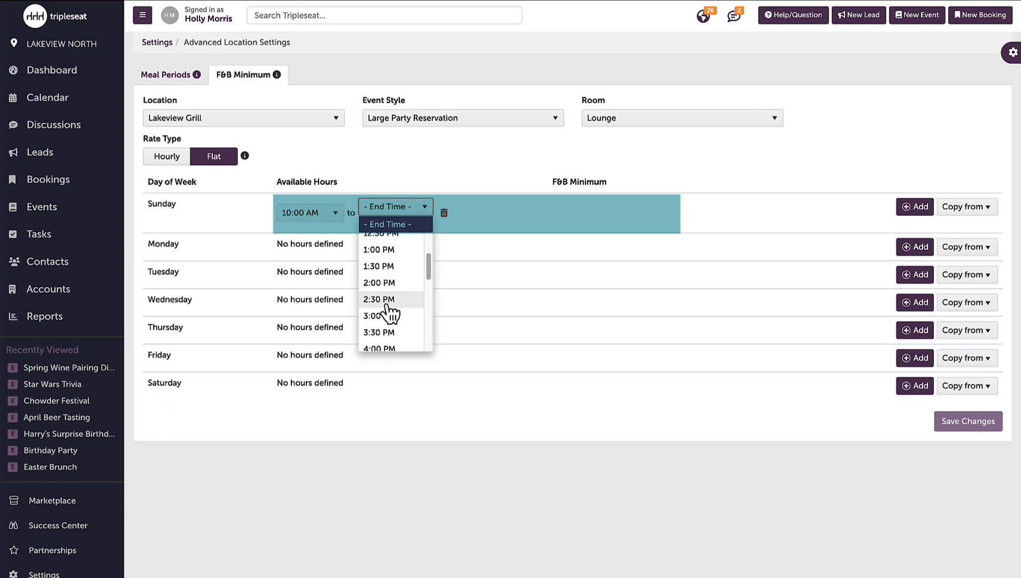
left_click(390, 318)
left_click(590, 208)
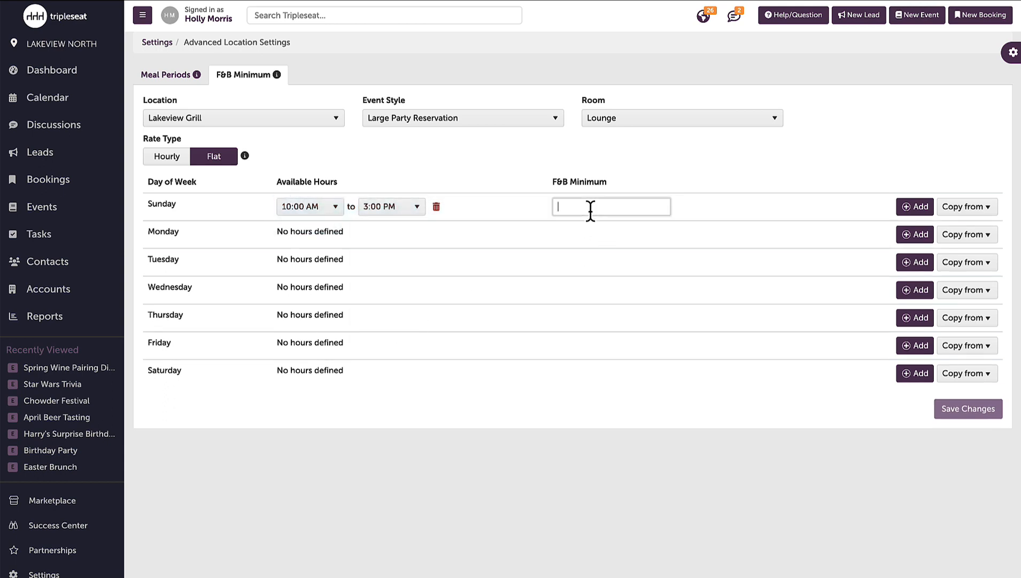
type("800")
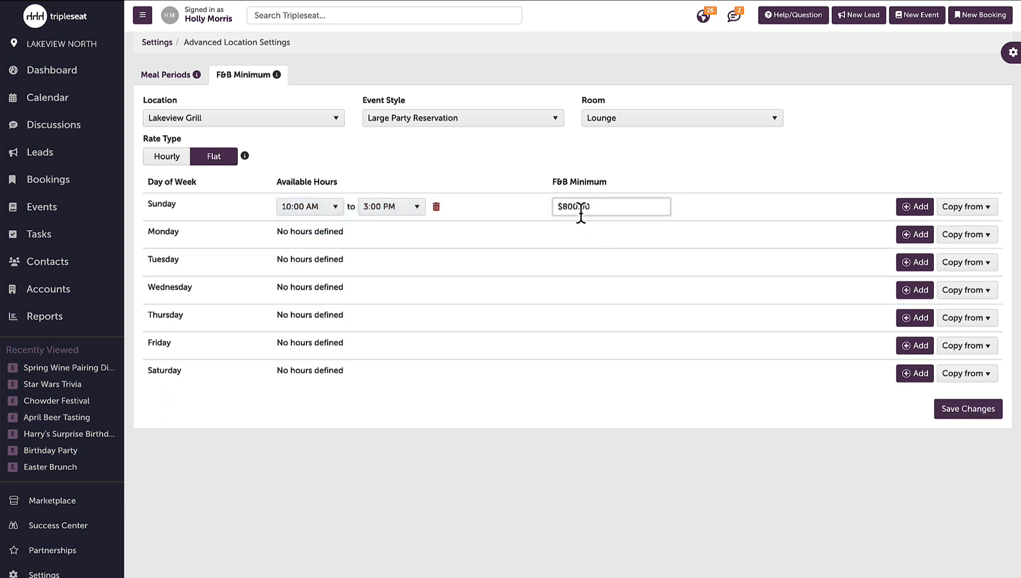
- Add a second Sunday period with available hours from 3:00 PM to 10:00 PM
left_click(914, 213)
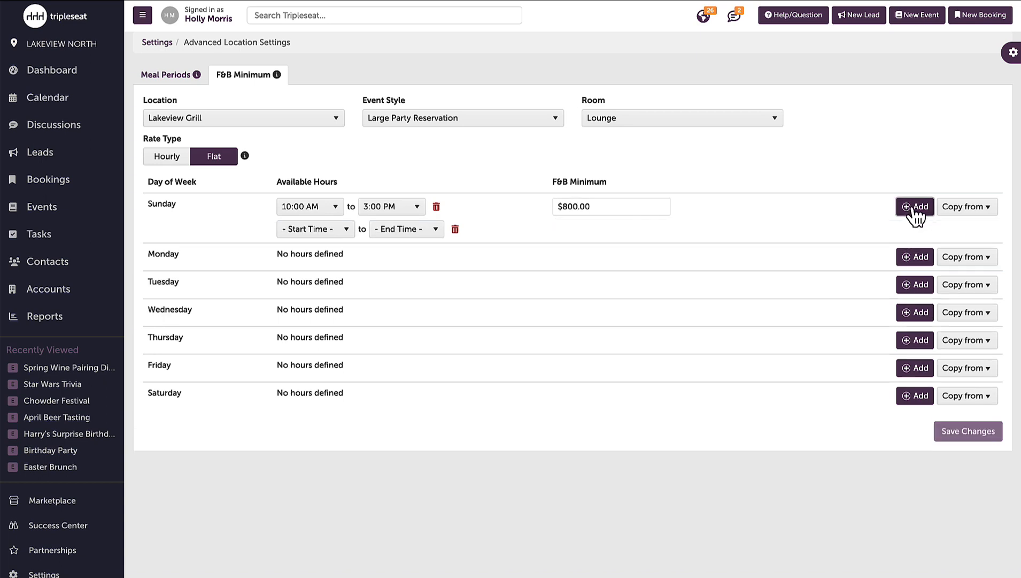
left_click(332, 231)
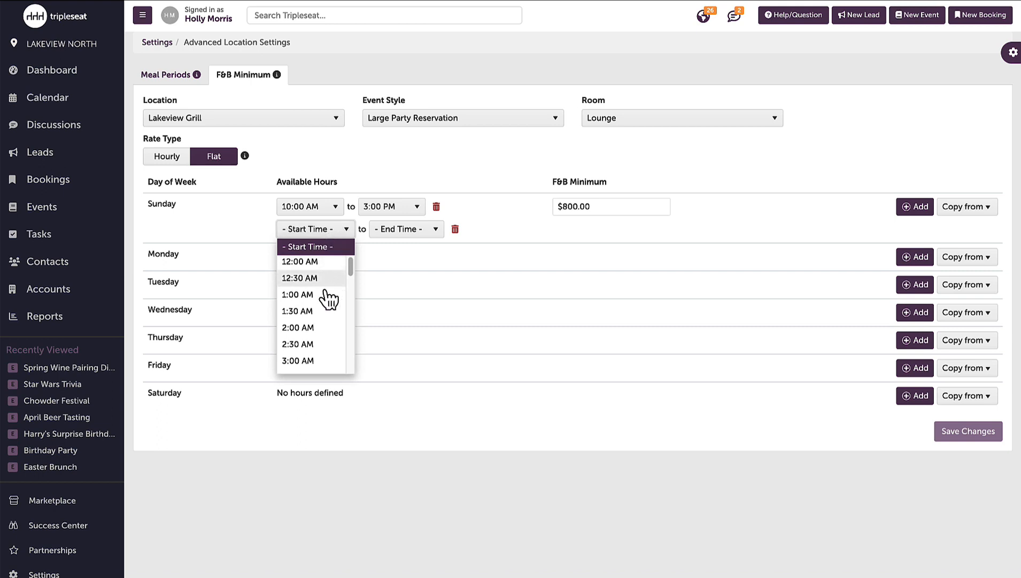
scroll(329, 299, "down", 1)
scroll(328, 301, "down", 1)
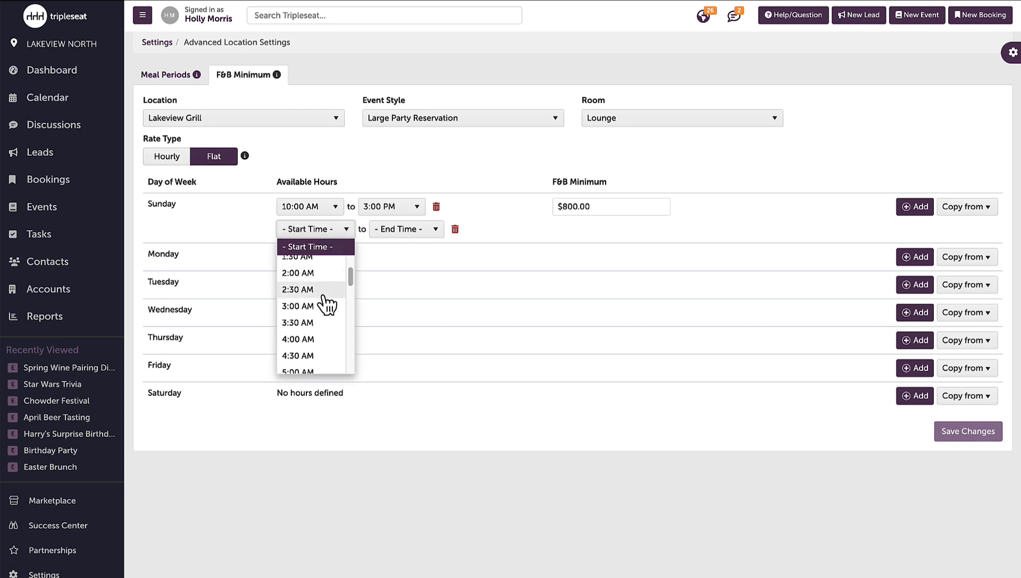
scroll(328, 304, "down", 3)
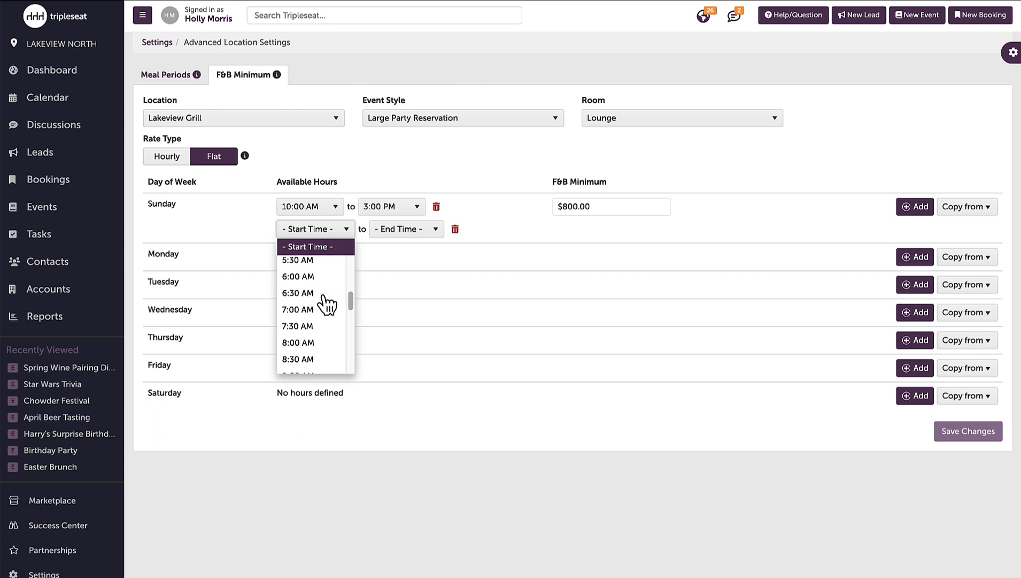
scroll(327, 304, "down", 3)
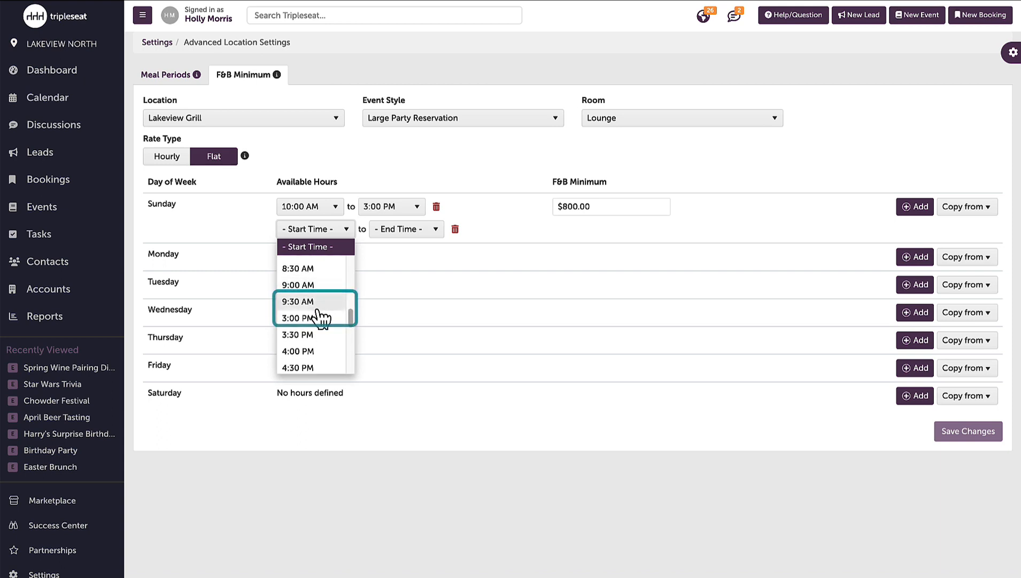
left_click(315, 318)
left_click(396, 230)
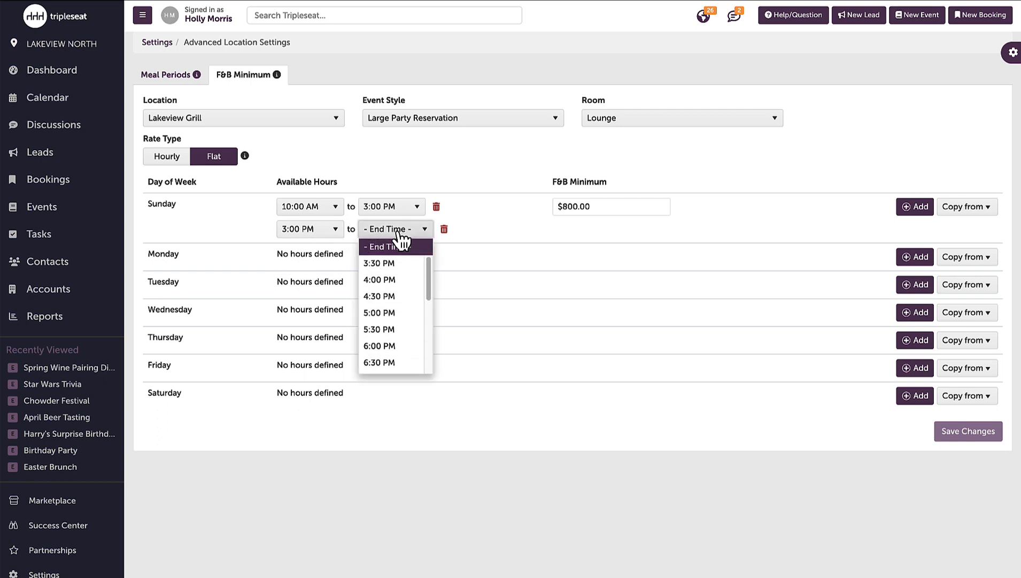
scroll(395, 305, "down", 5)
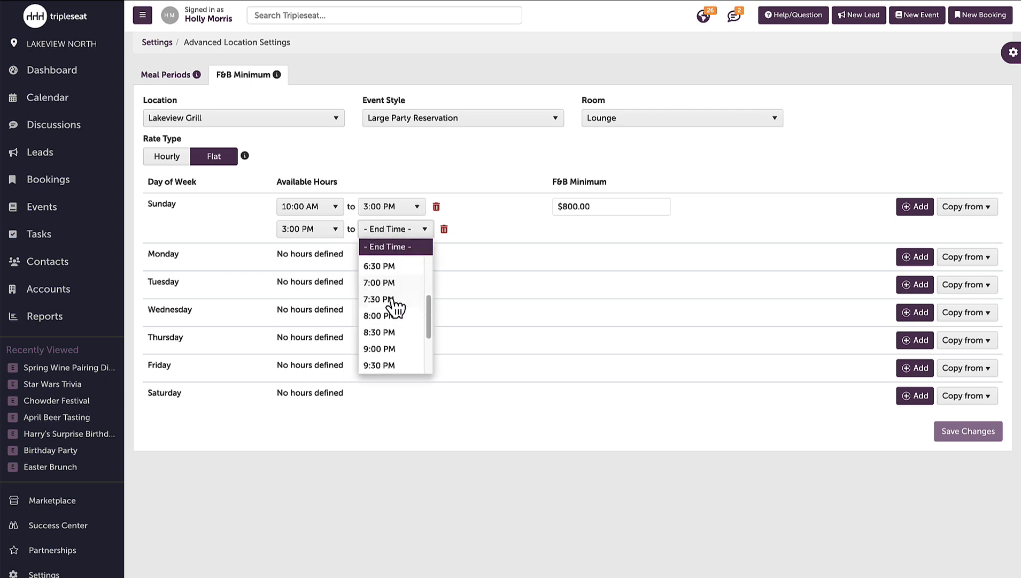
scroll(395, 313, "down", 1)
left_click(392, 324)
- Set the F&B minimum of Sunday's second period to $1000, and copy Sunday's hours and minimums to Saturday
left_click(563, 231)
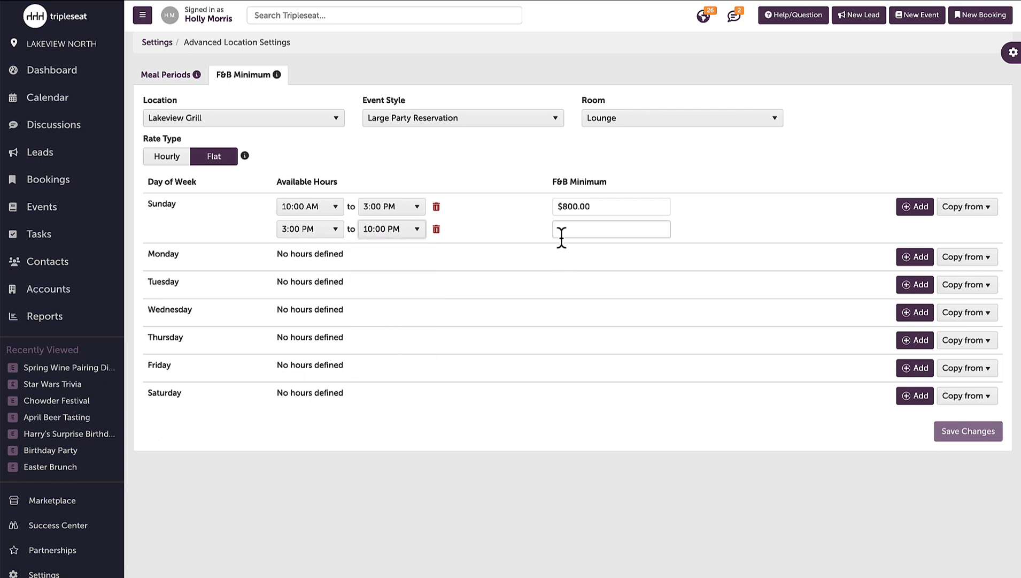
type("1000")
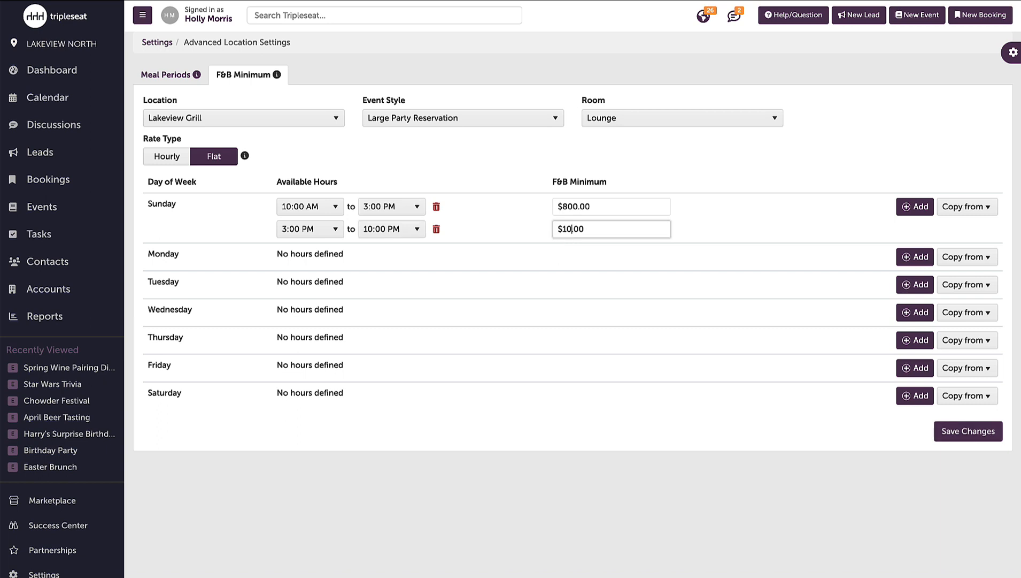
left_click(670, 252)
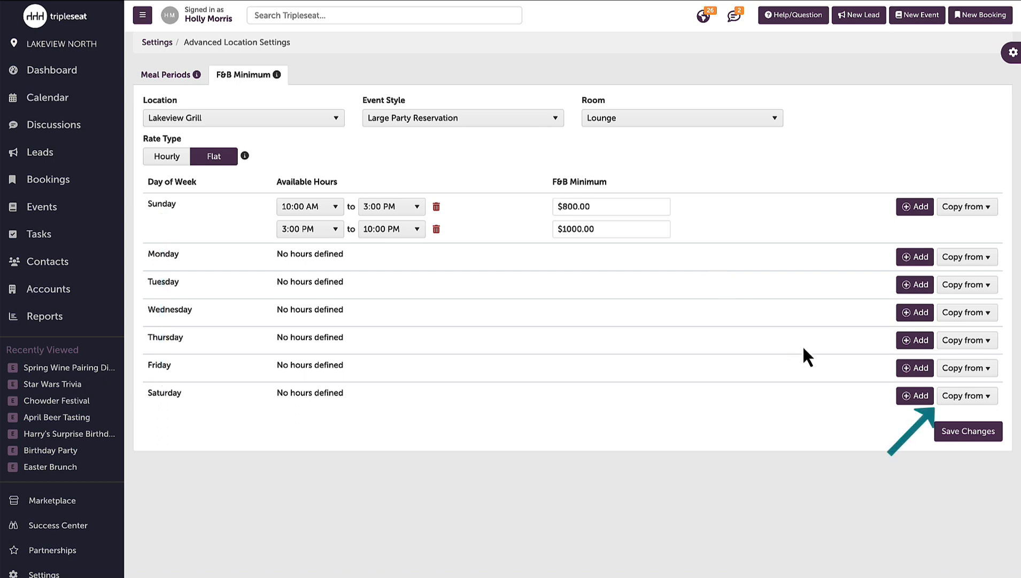
left_click(986, 397)
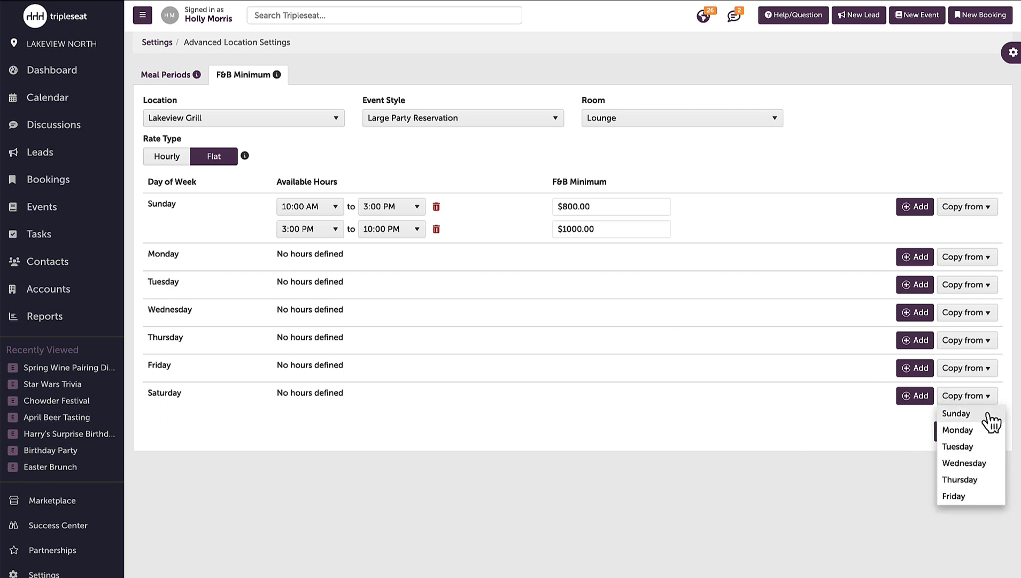
left_click(971, 413)
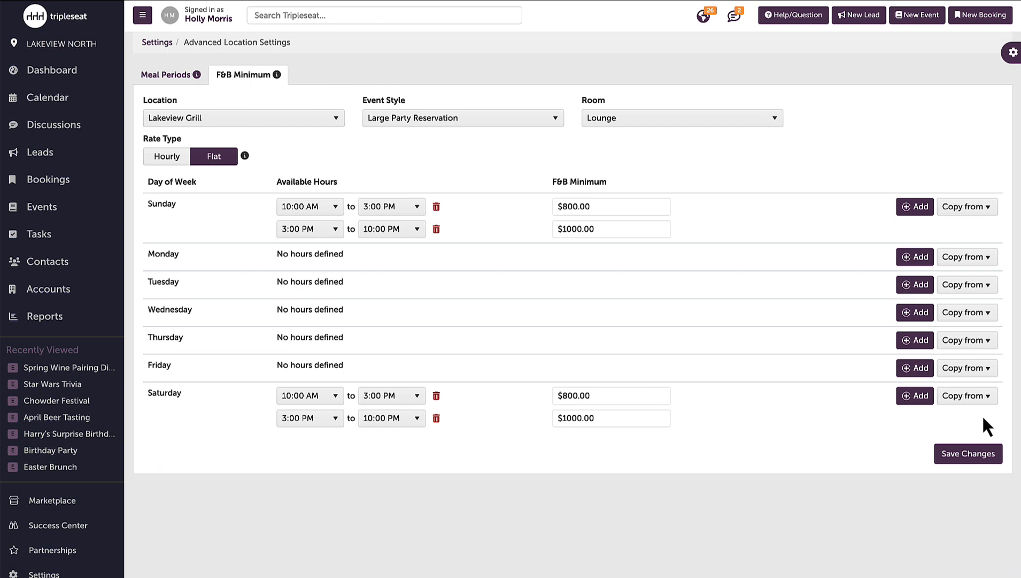
- Raise Saturday's F&B minimums to $1000 for the first period and $1500 for the second
left_click(573, 418)
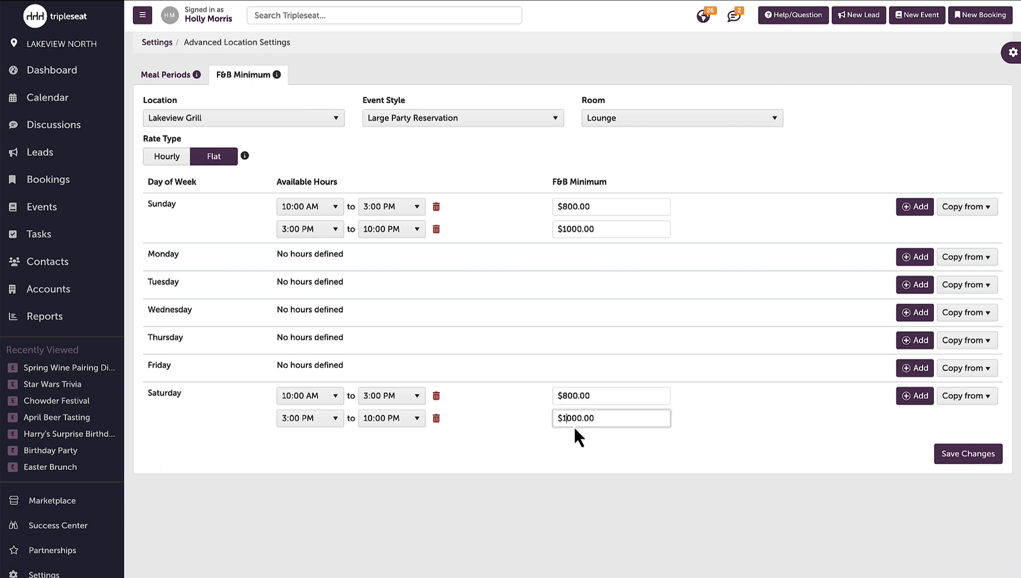
key("BackSpace")
type("5")
left_click(564, 395)
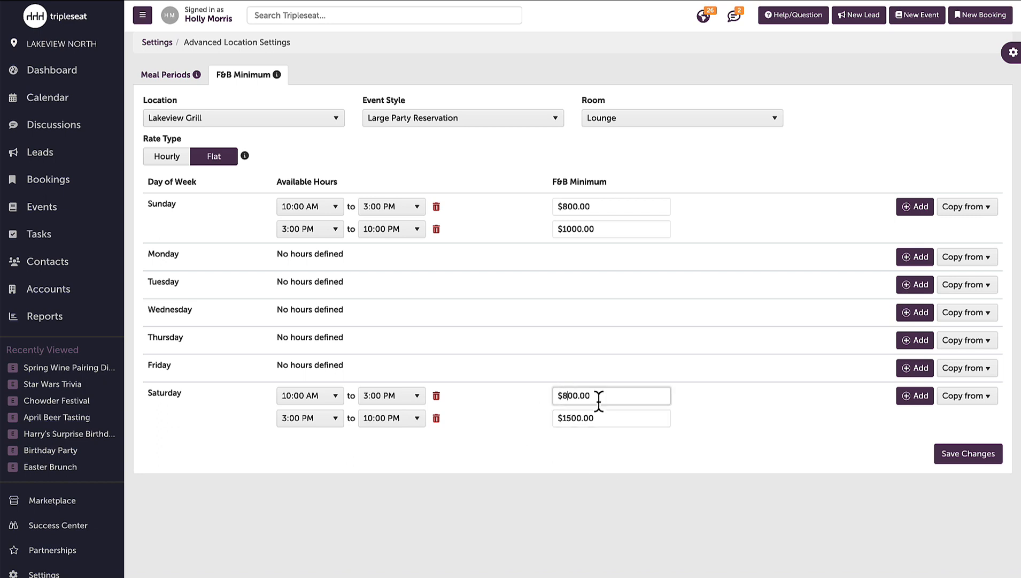
key("Delete")
key("Delete")
key("Delete")
type("1000")
- Add a Monday period from 12:00 PM to 4:00 PM and save the F&B minimums
left_click(915, 257)
left_click(336, 258)
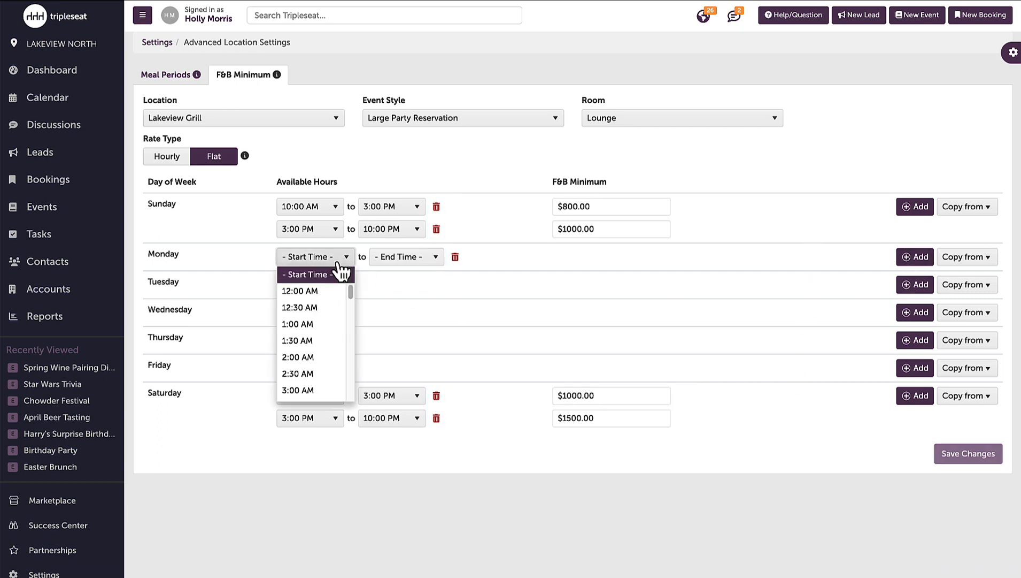
scroll(331, 349, "down", 5)
scroll(327, 356, "down", 3)
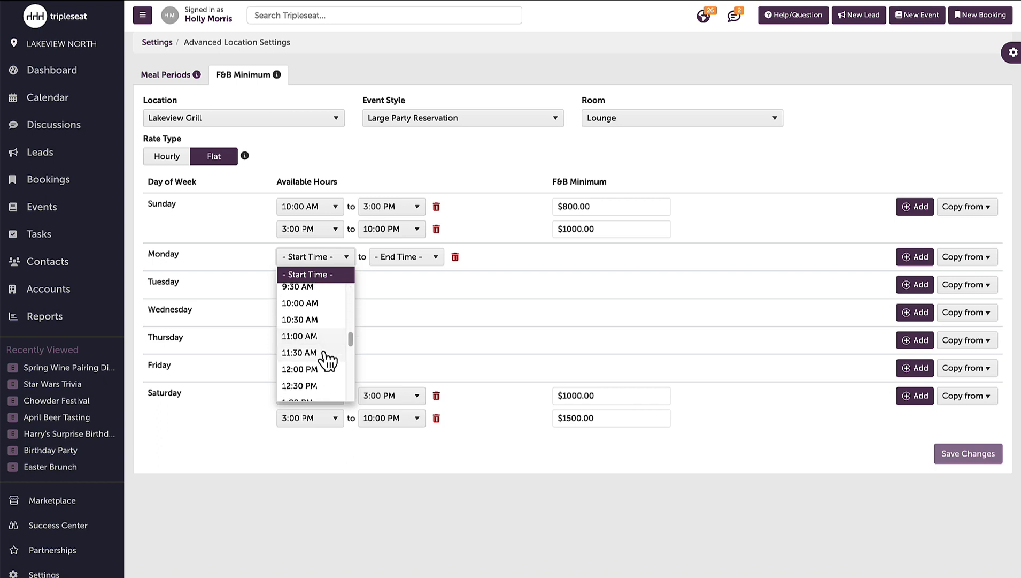
left_click(328, 353)
left_click(406, 257)
scroll(409, 326, "down", 2)
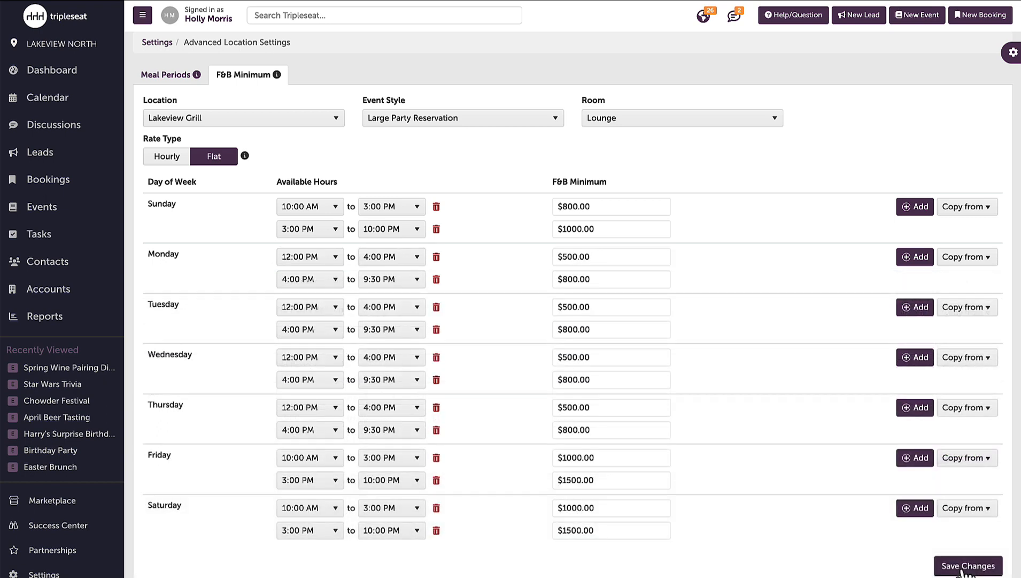
left_click(962, 568)
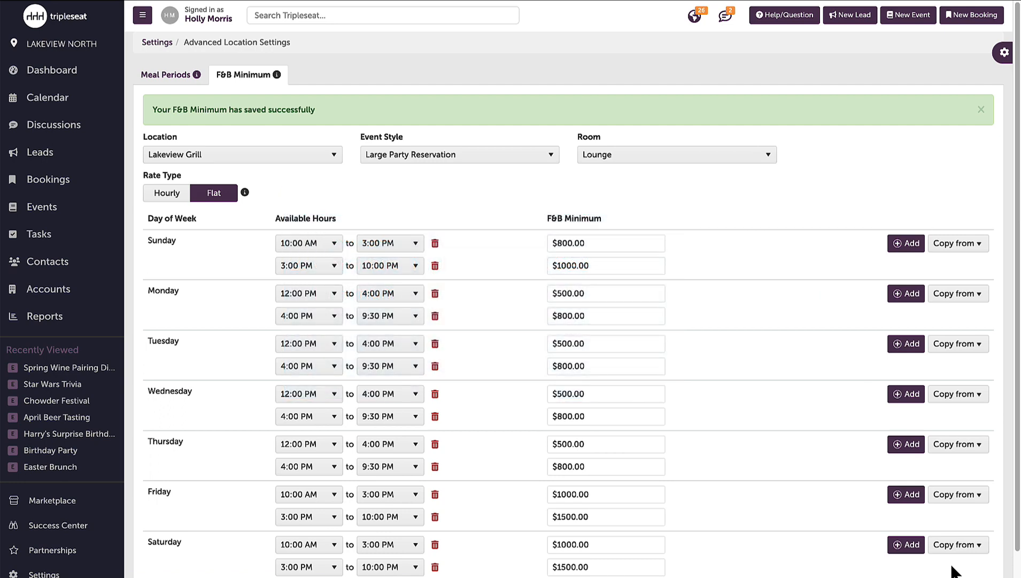
- Open the TripleseatDirect configuration in Settings and go to its Billing Details section
left_click(80, 575)
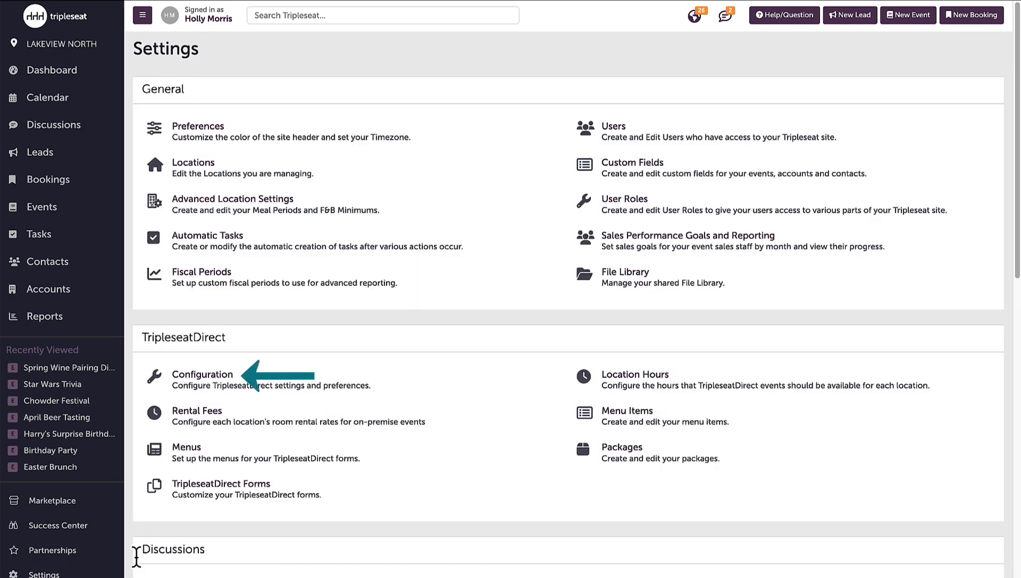
left_click(247, 384)
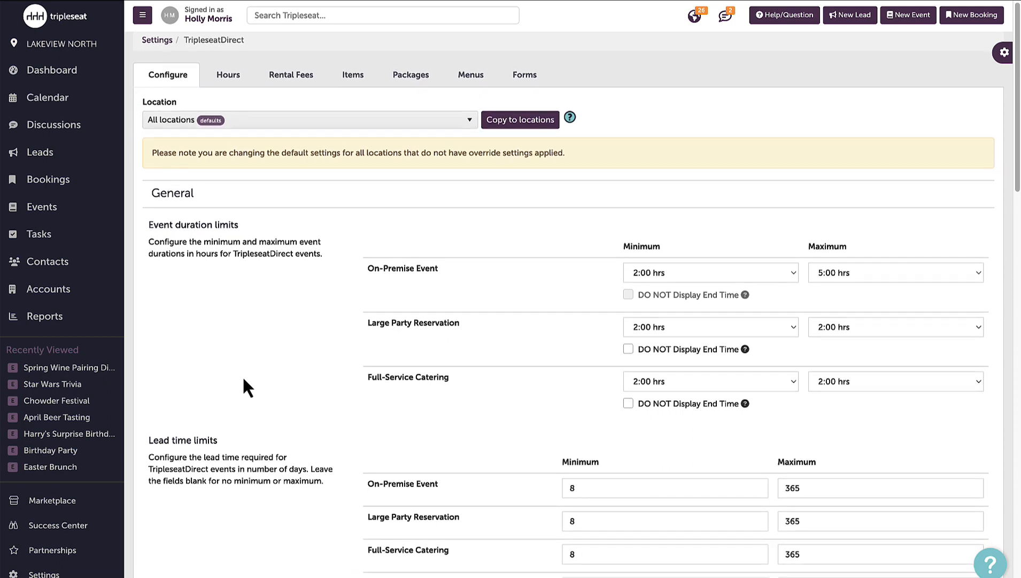
scroll(332, 290, "down", 3)
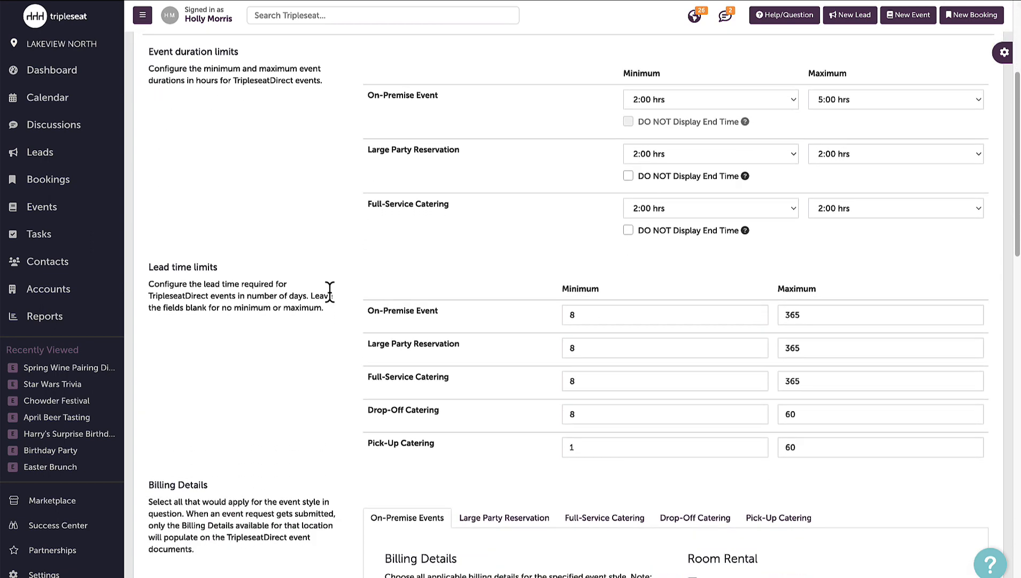
scroll(329, 294, "down", 2)
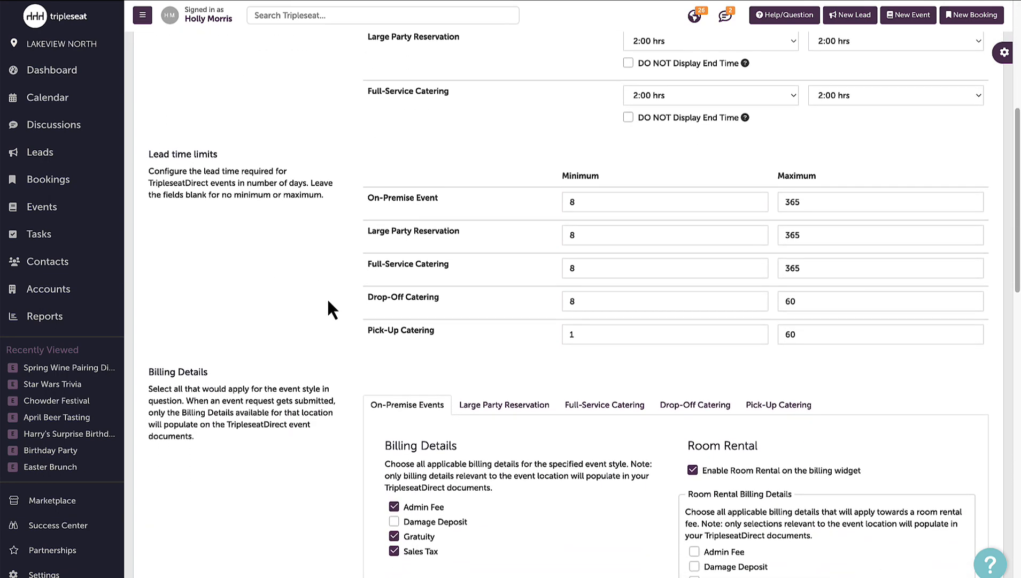
scroll(329, 301, "down", 1)
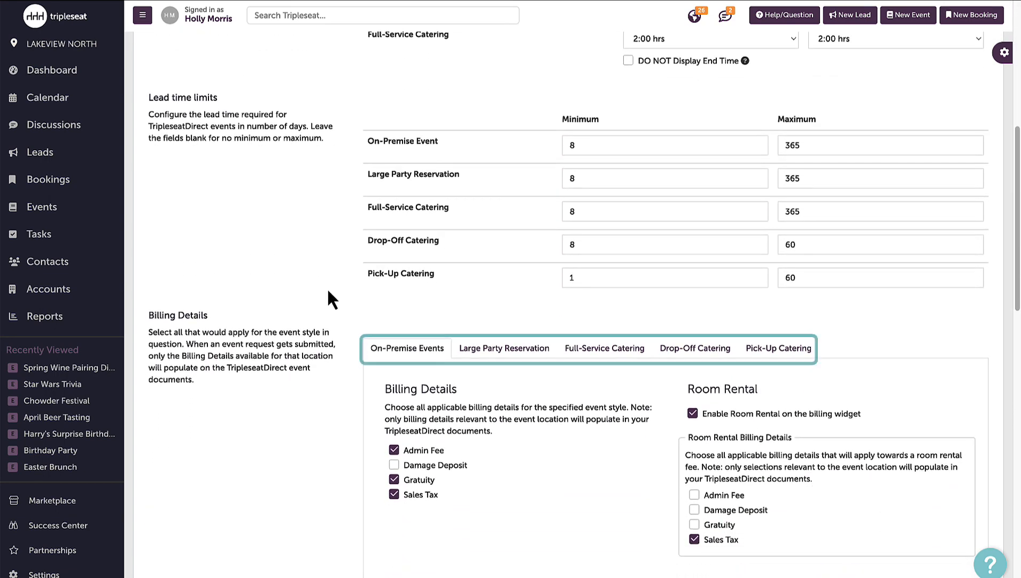
- Review the billing details for Large Party Reservation and for Full-Service, Drop-Off and Pick-Up Catering
left_click(487, 356)
left_click(592, 361)
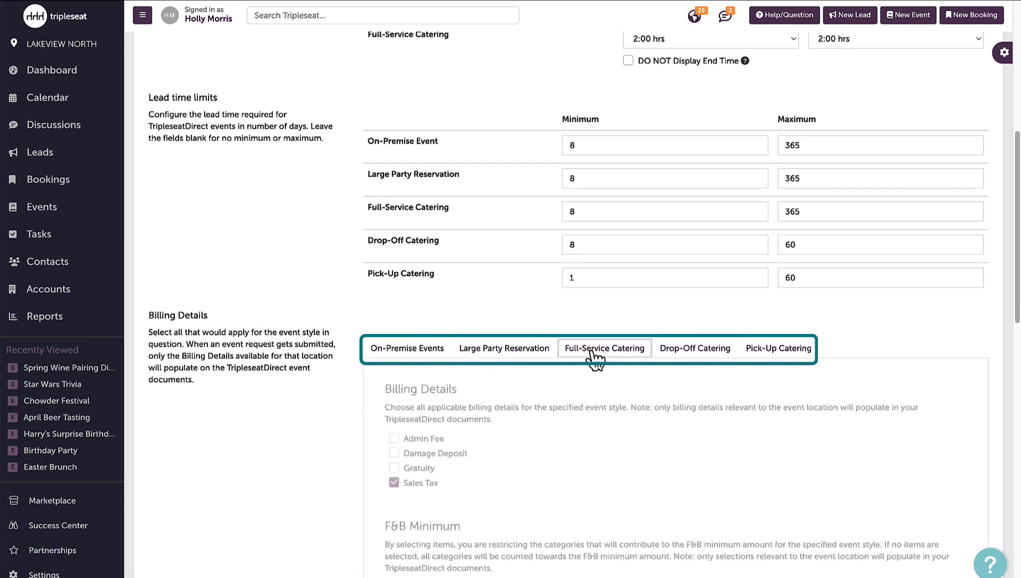
left_click(684, 358)
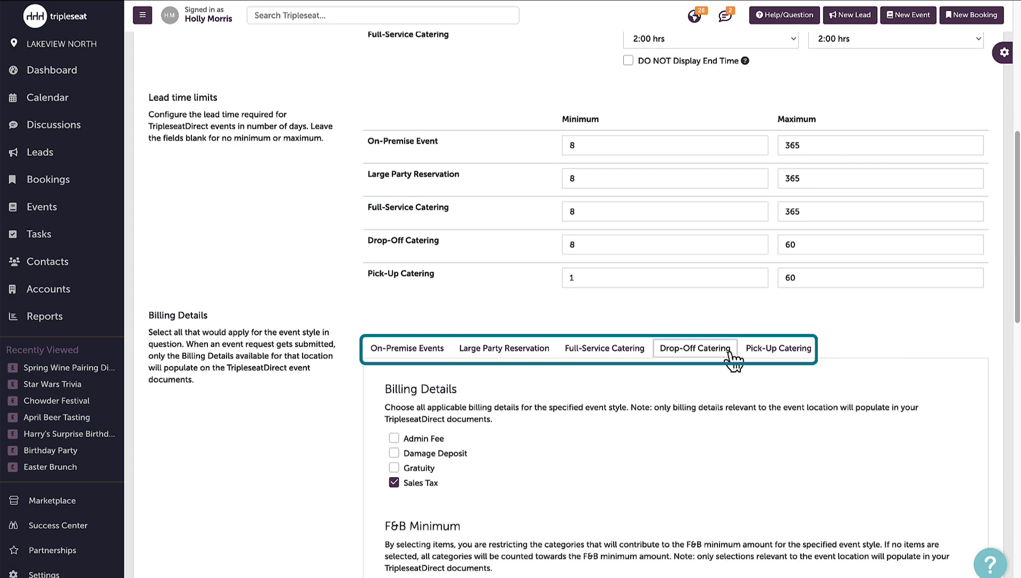
left_click(768, 357)
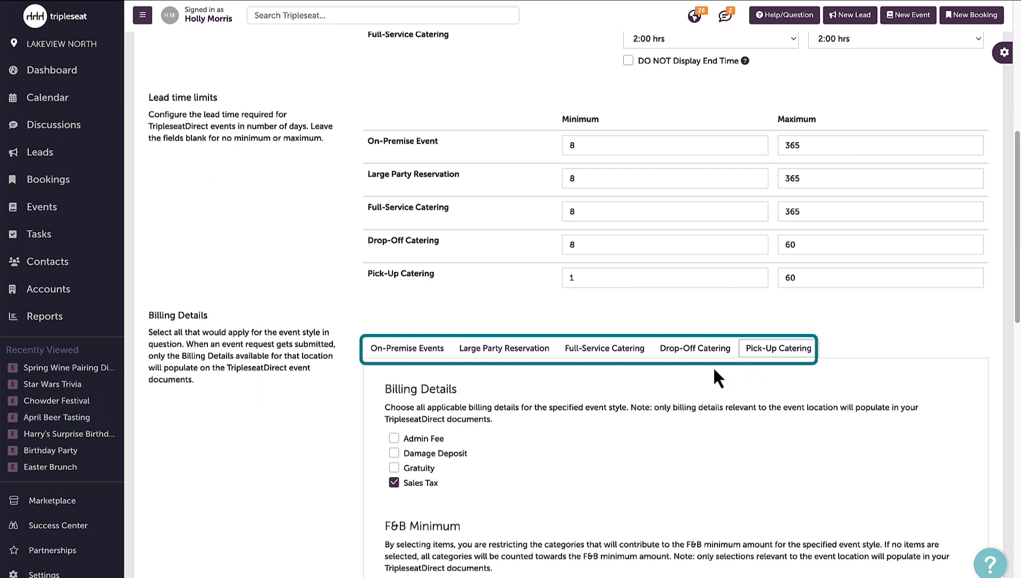
- For Large Party Reservation, make Food, Beverage and Staffing contribute to the F&B minimum
left_click(506, 353)
scroll(799, 433, "down", 6)
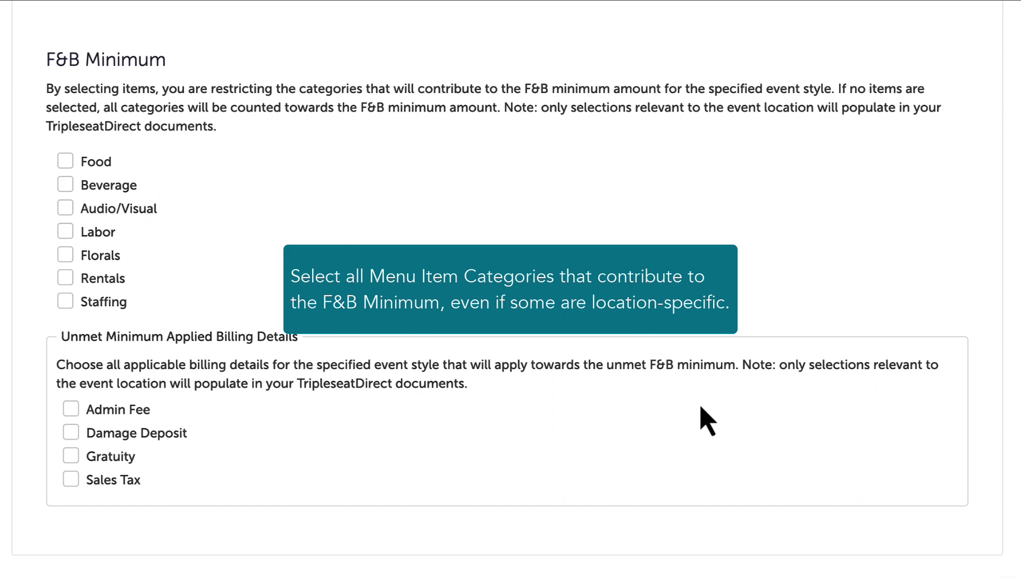
left_click(65, 161)
left_click(65, 185)
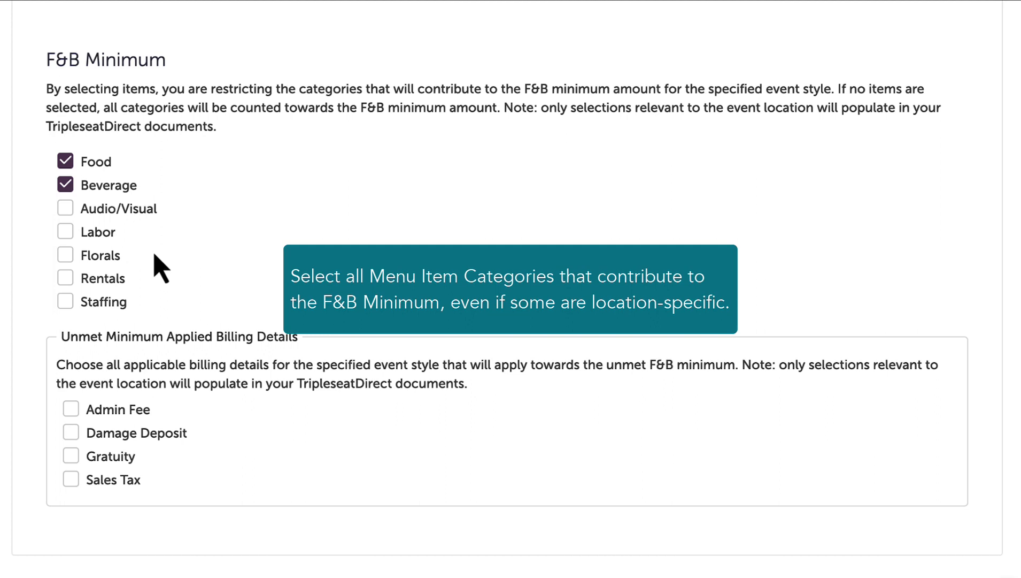
left_click(65, 301)
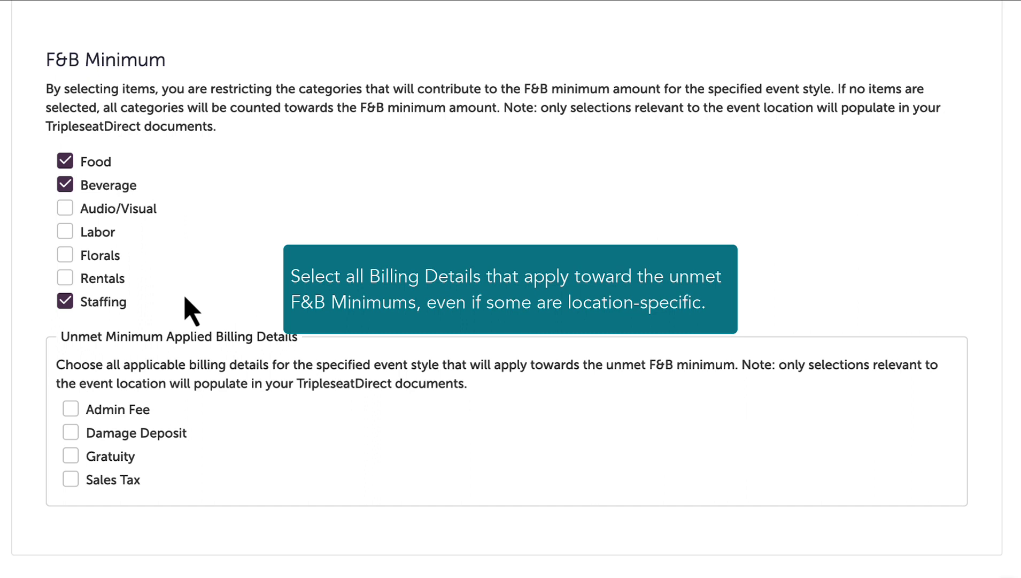
- Apply Admin Fee, Gratuity and Sales Tax to the unmet F&B minimum for Large Party Reservation
left_click(142, 408)
left_click(129, 460)
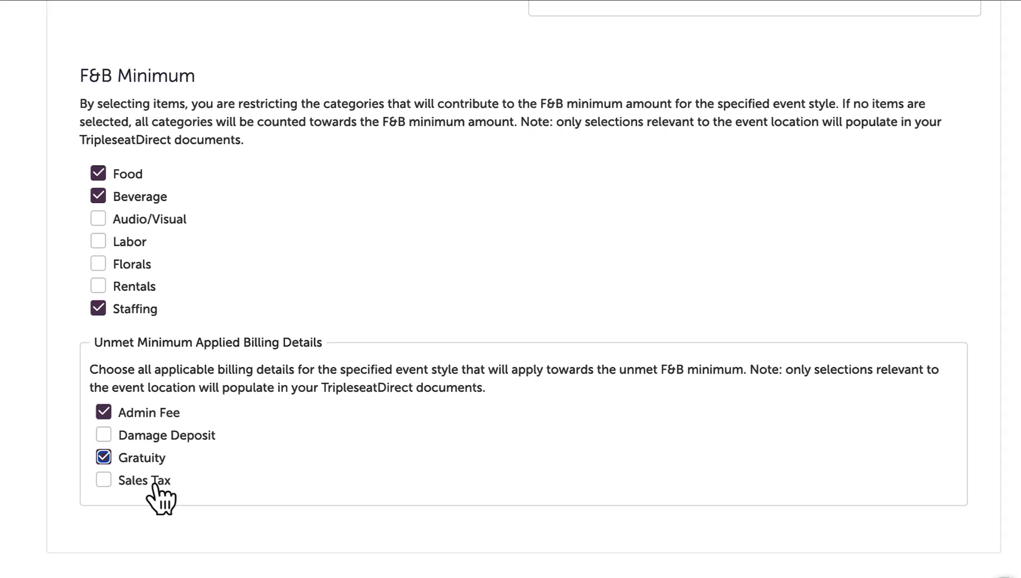
left_click(126, 480)
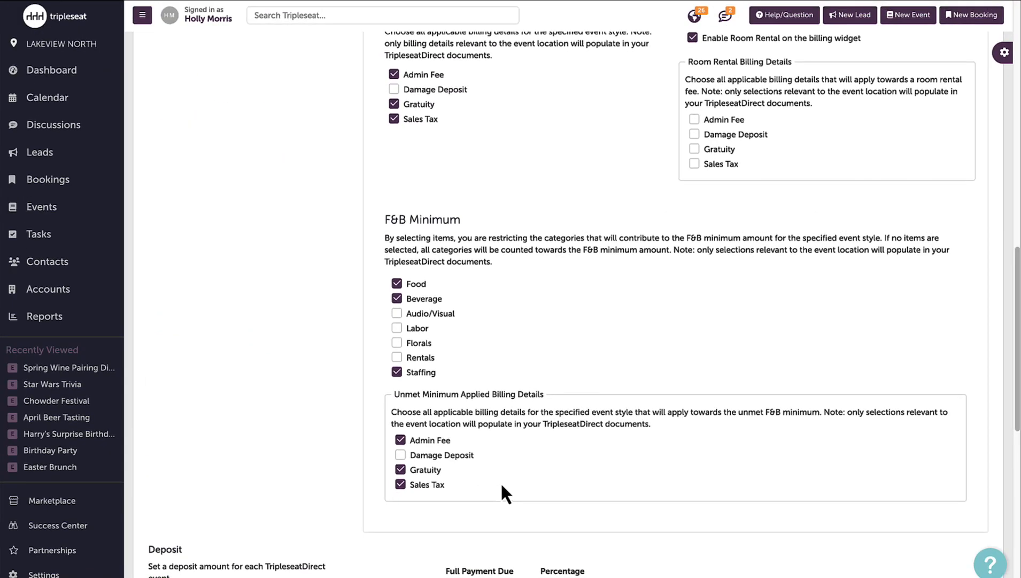
- For On-Premise Events, make Food, Beverage and Staffing contribute to the F&B minimum
scroll(502, 485, "up", 5)
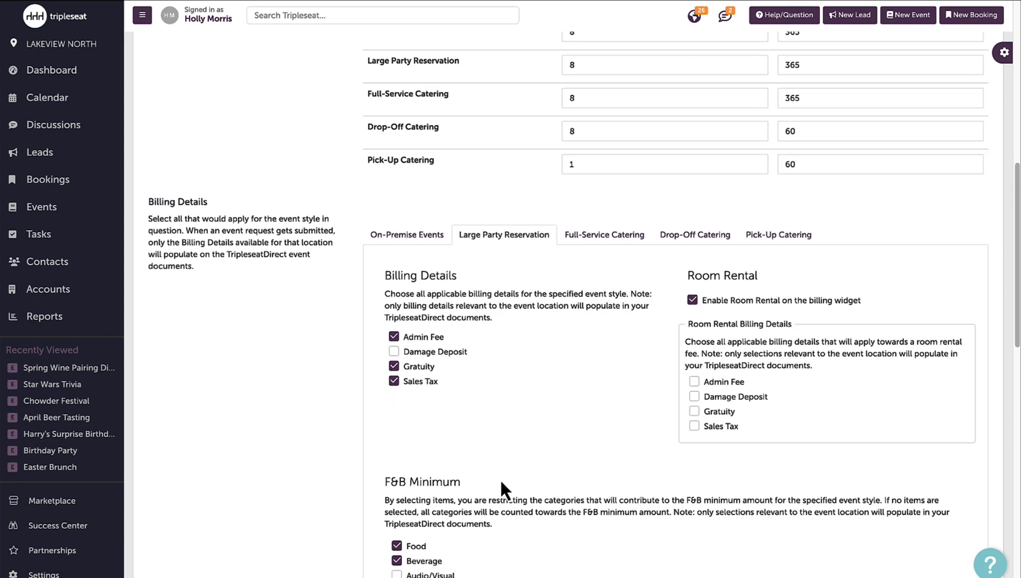
left_click(432, 246)
scroll(515, 330, "down", 3)
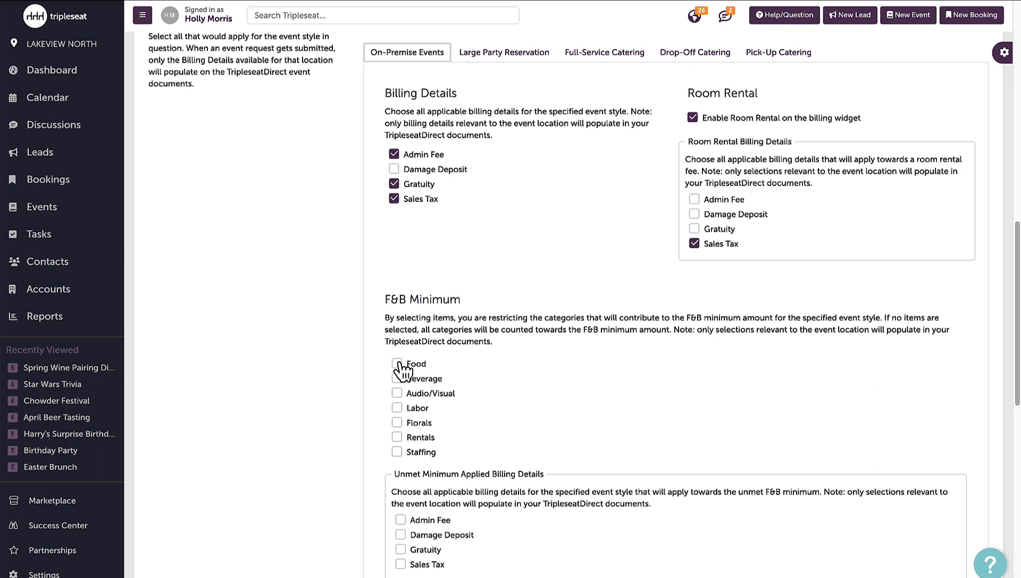
left_click(398, 365)
left_click(397, 451)
- Apply Admin Fee, Gratuity and Sales Tax to the unmet F&B minimum for On-Premise Events
scroll(482, 460, "down", 1)
left_click(443, 493)
left_click(431, 522)
left_click(431, 536)
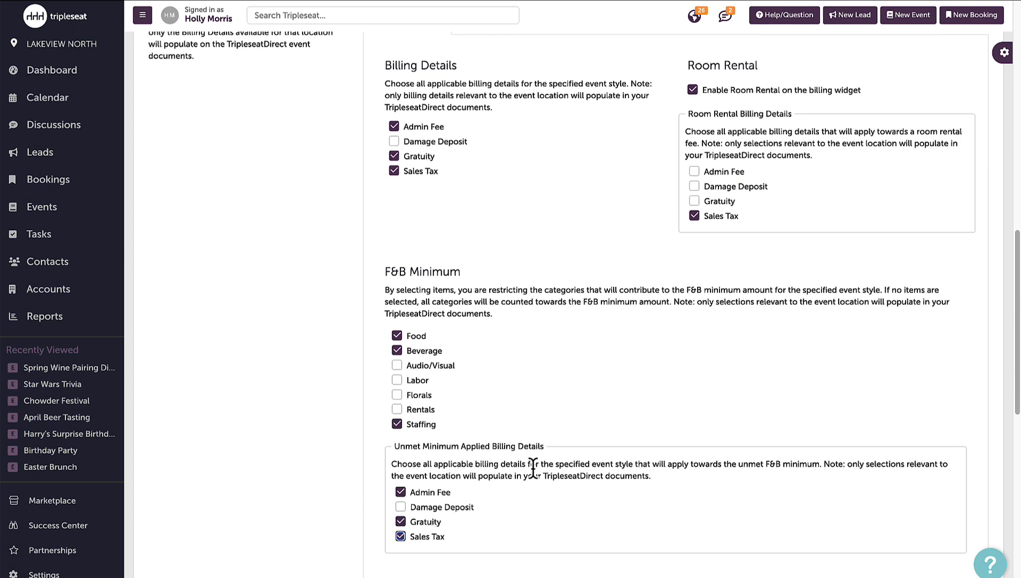
- Apply Sales Tax to the unmet F&B minimum for Full-Service, Drop-Off and Pick-Up Catering, and save the configuration
scroll(524, 406, "up", 2)
left_click(621, 88)
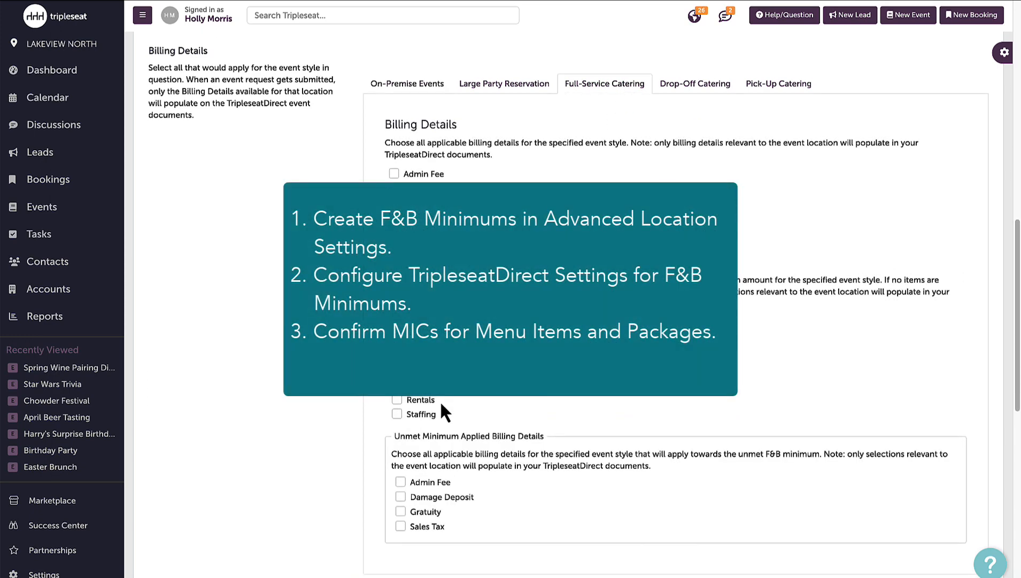
left_click(425, 528)
left_click(695, 83)
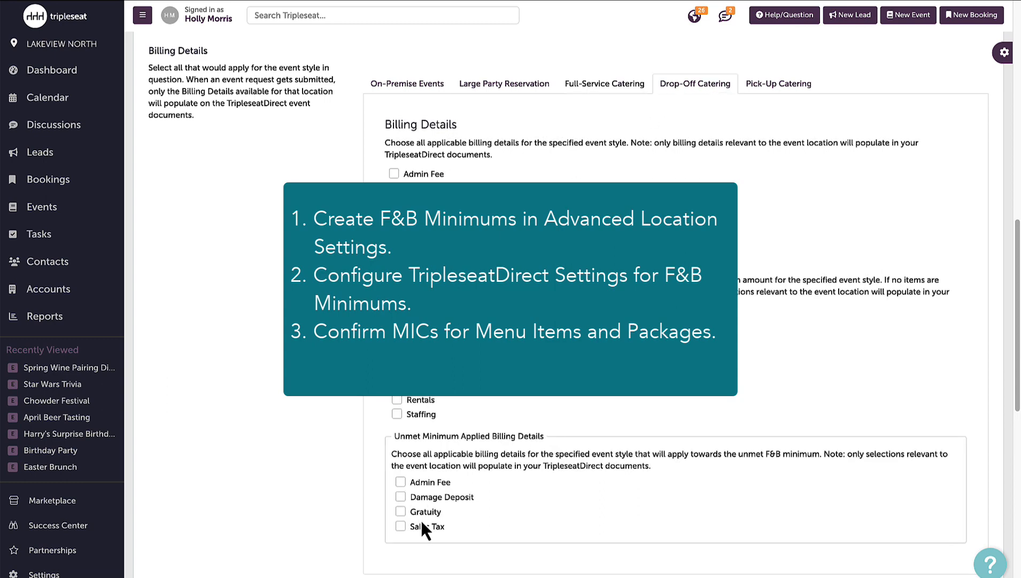
left_click(421, 526)
left_click(767, 85)
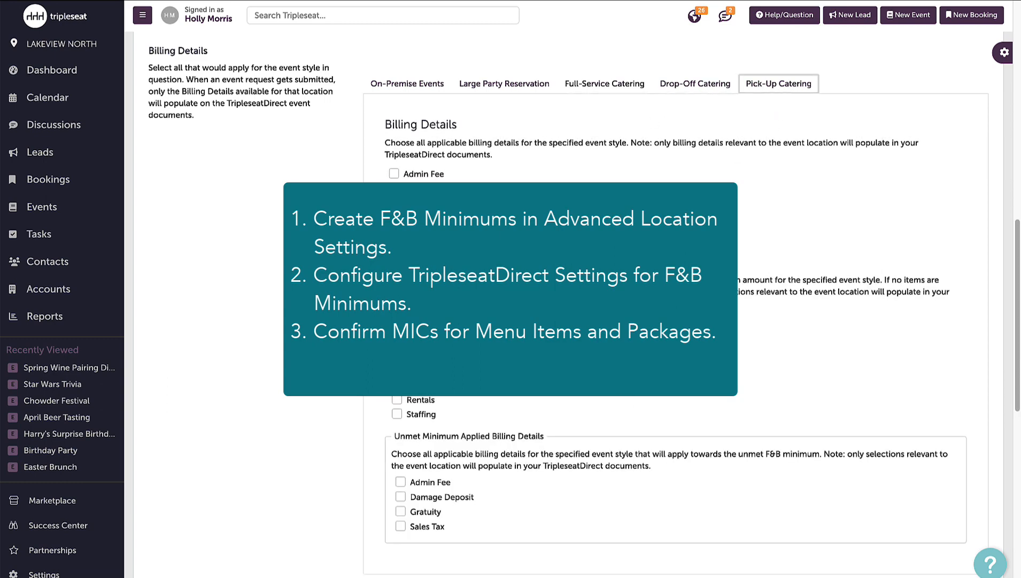
left_click(420, 527)
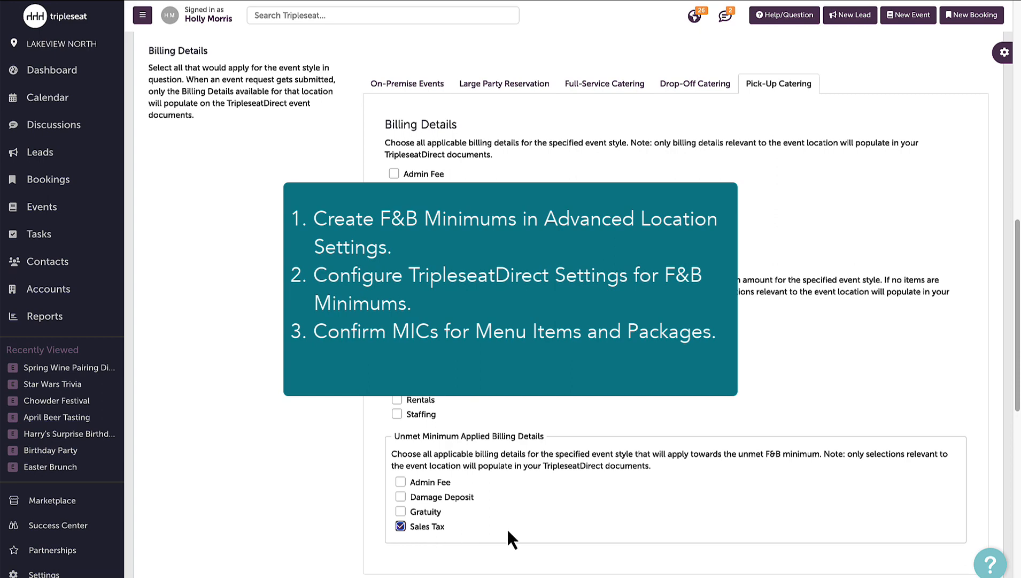
scroll(781, 489, "down", 8)
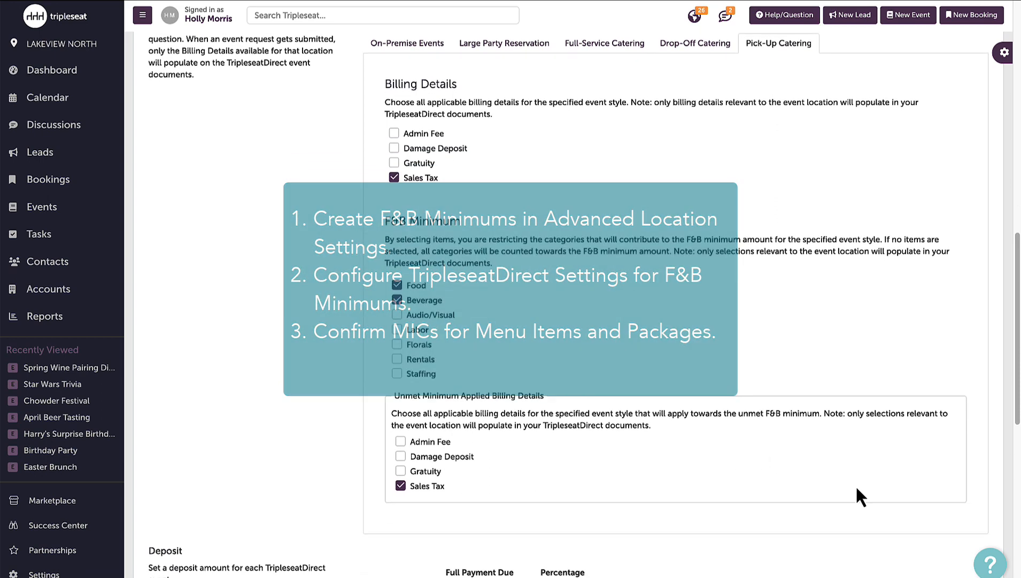
scroll(856, 491, "down", 3)
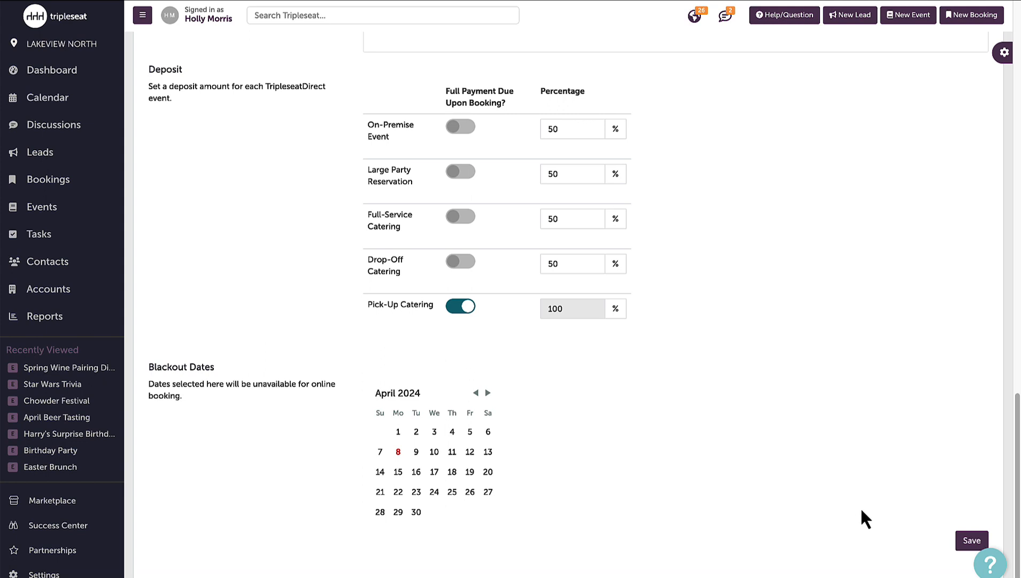
left_click(962, 547)
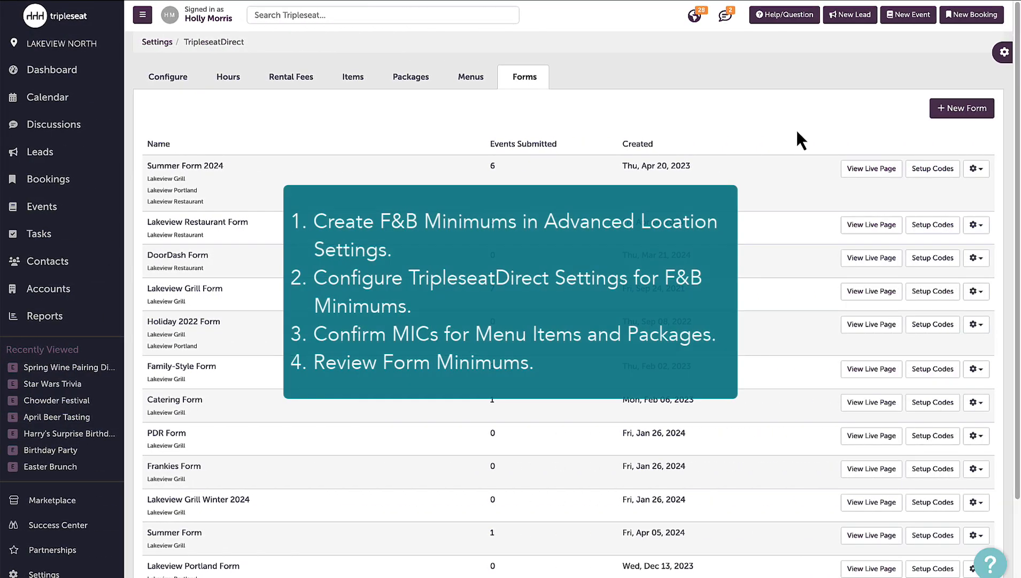
- Open Summer Form 2024 for editing and turn off Skip Menu Selections under Form Minimums
left_click(977, 169)
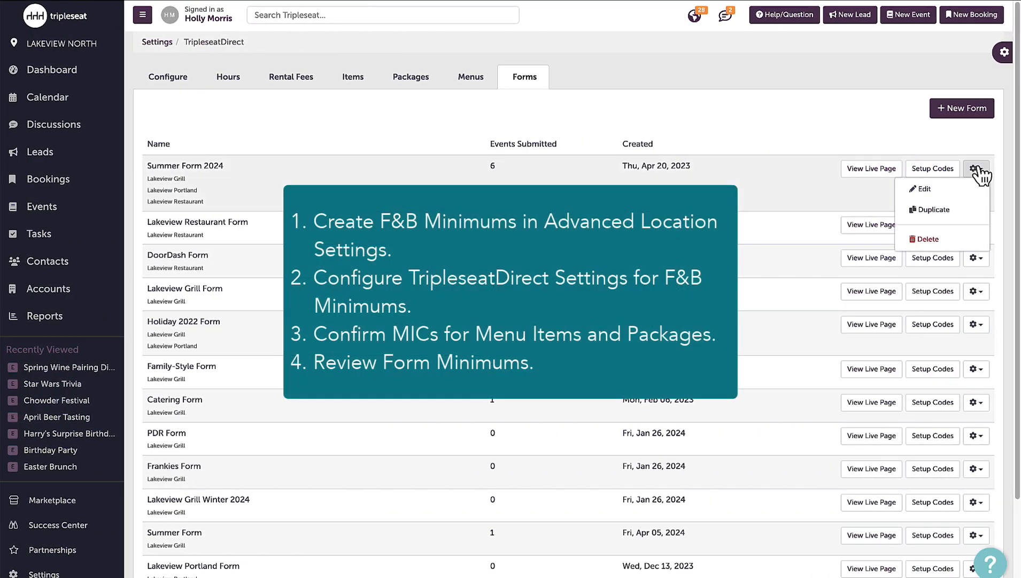
left_click(979, 191)
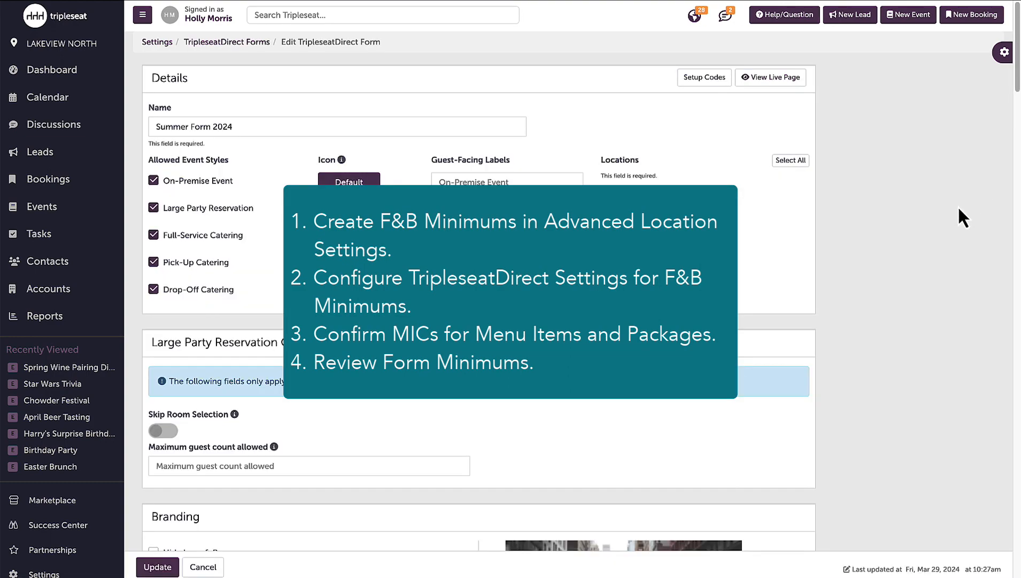
scroll(942, 230, "down", 8)
scroll(942, 229, "down", 15)
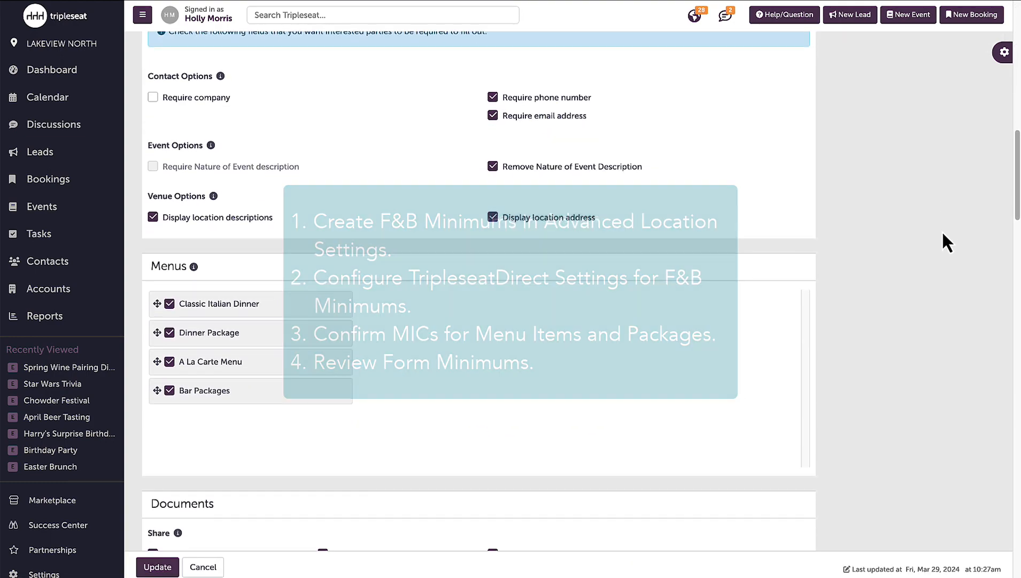
scroll(943, 233, "down", 2)
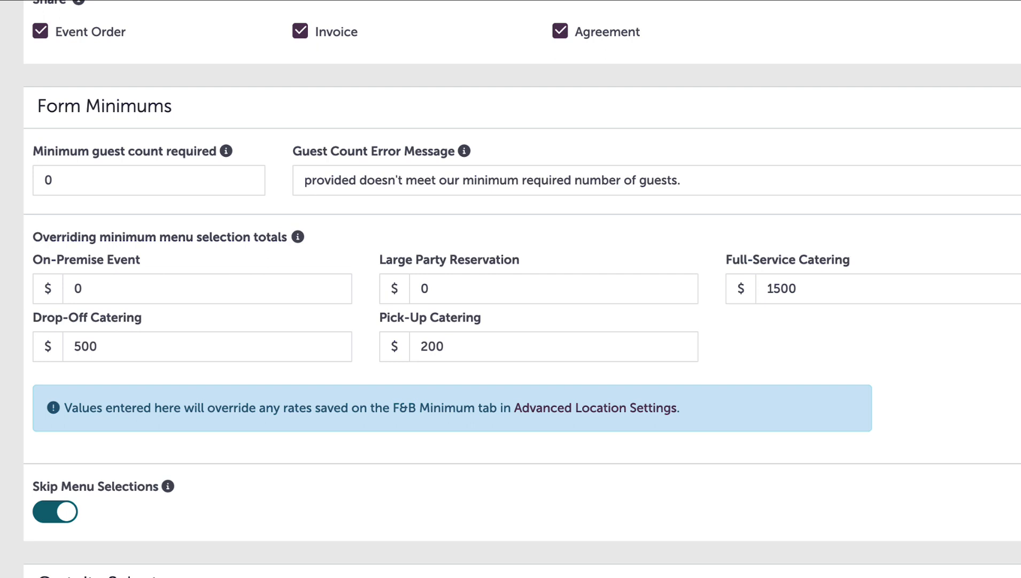
left_click(62, 514)
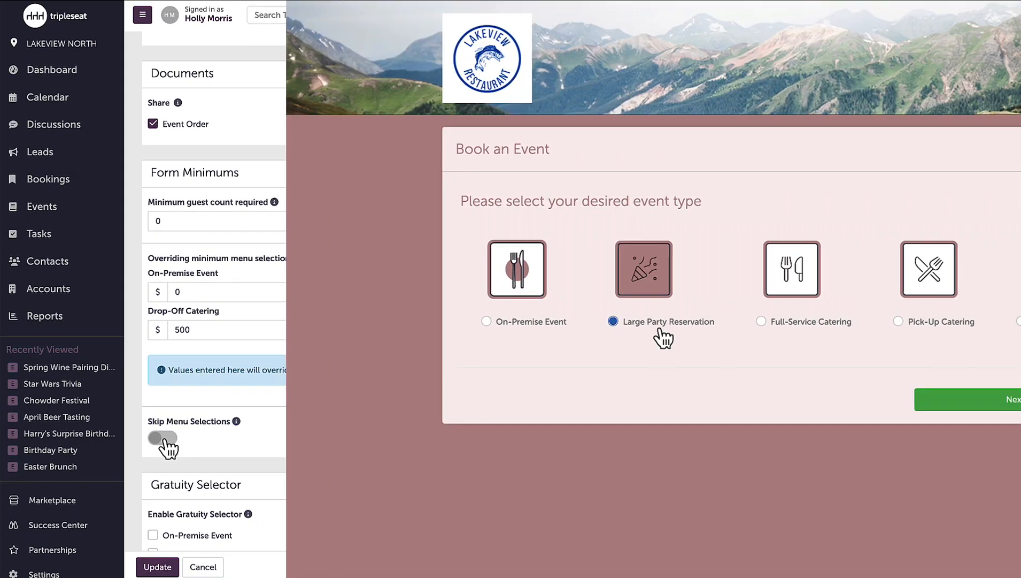
- On the live booking form, continue with a Large Party Reservation and choose the Lounge for 15 guests
left_click(738, 413)
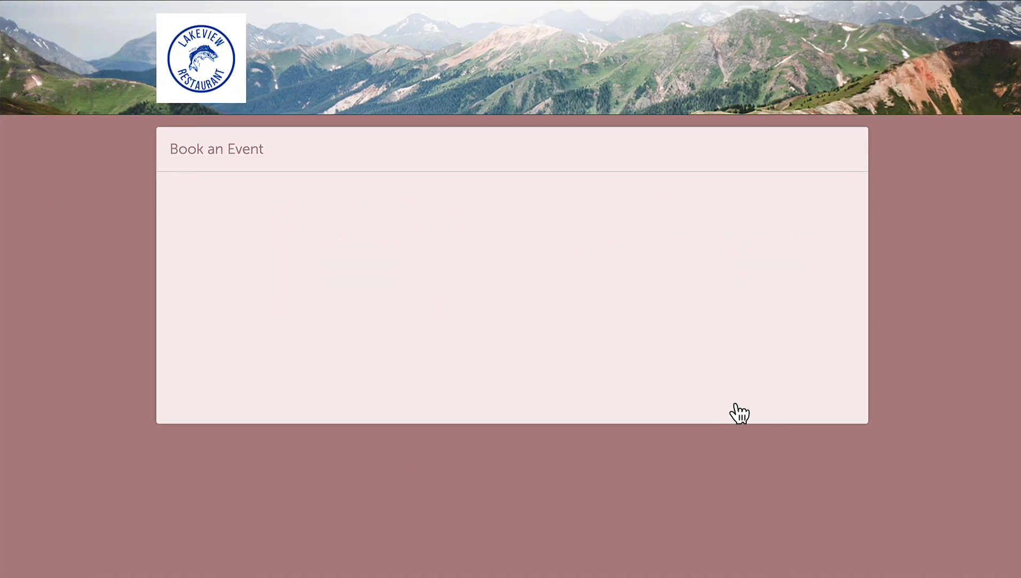
left_click(734, 455)
left_click(467, 240)
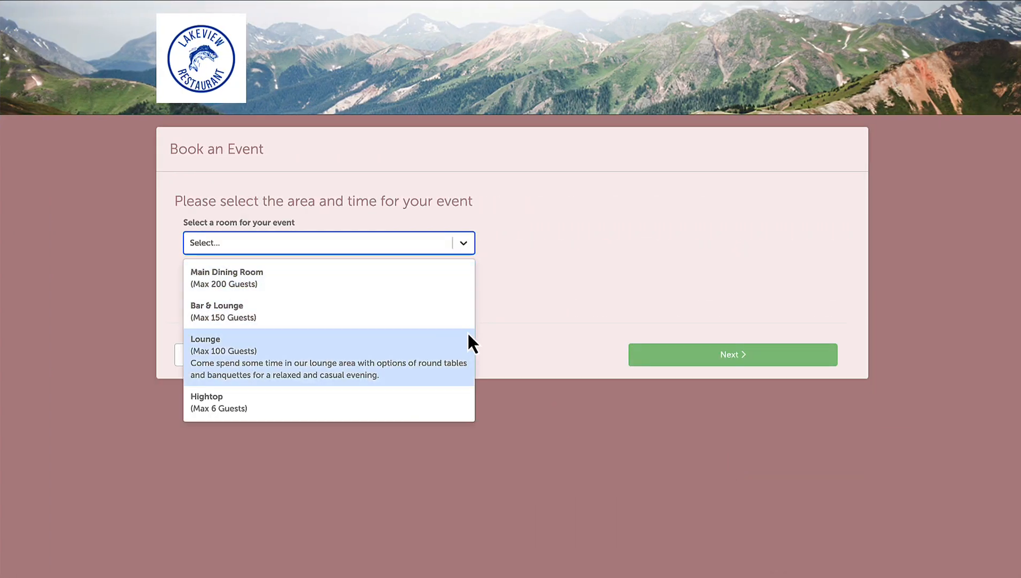
left_click(468, 331)
left_click(348, 287)
type("15")
- Set the event date to April 20, 2024, from 5:00 PM to 7:00 PM, and continue to the menu selection
left_click(664, 326)
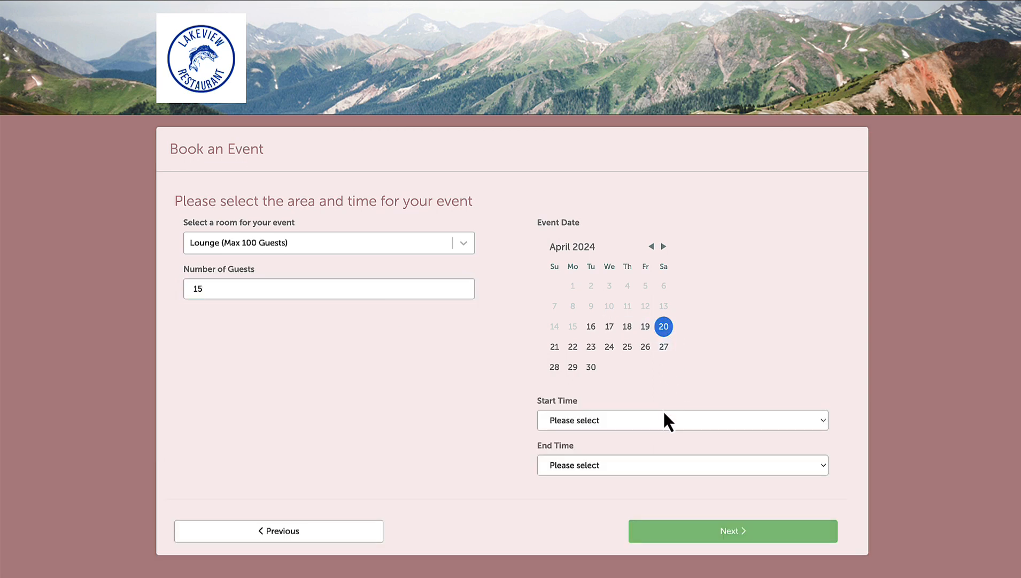
left_click(663, 418)
left_click(622, 546)
left_click(649, 464)
left_click(650, 478)
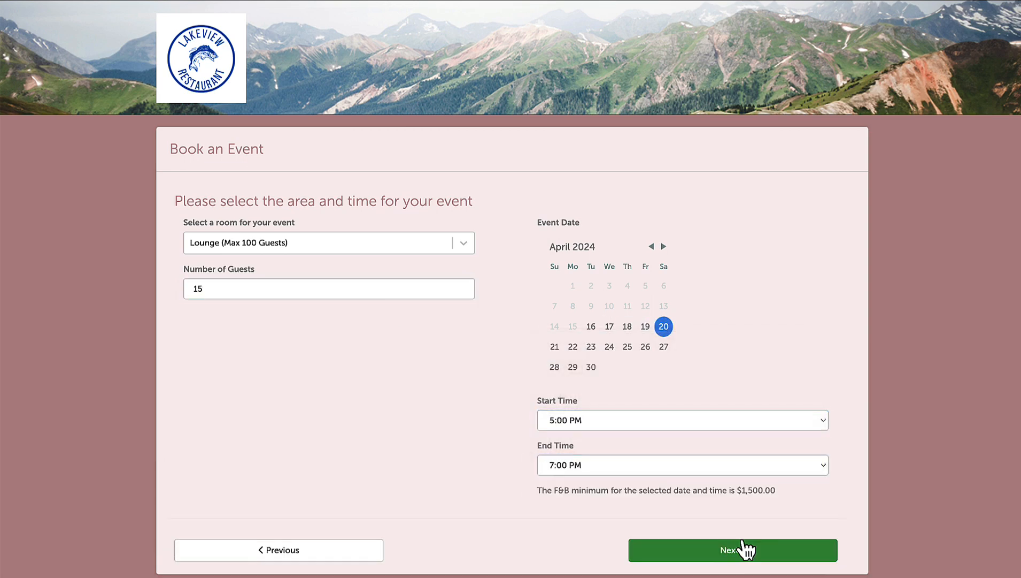
left_click(733, 556)
- Add the $80 Package with Steak at a quantity of 10, and continue to the payment summary
left_click(449, 262)
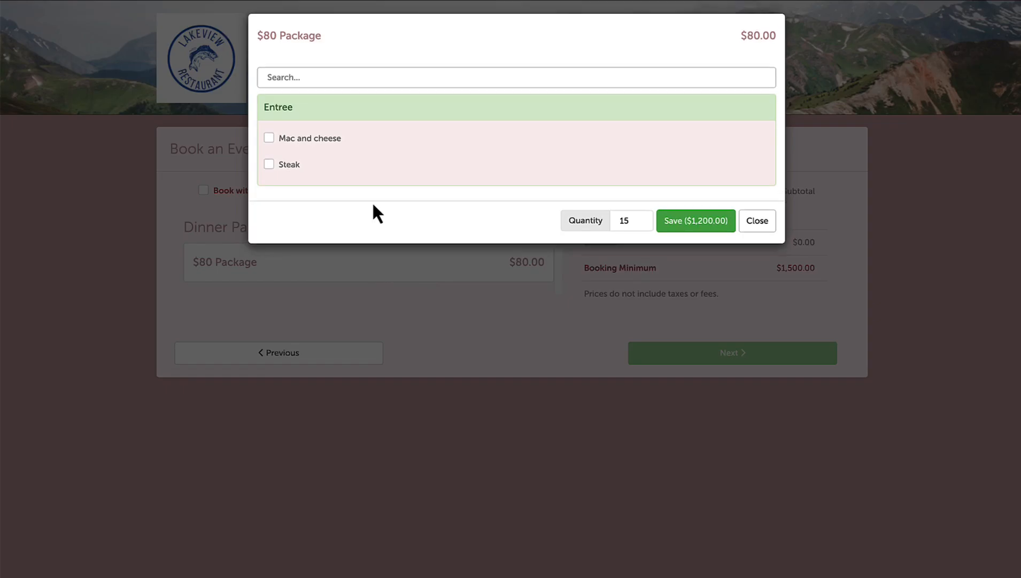
double_click(615, 217)
type("10")
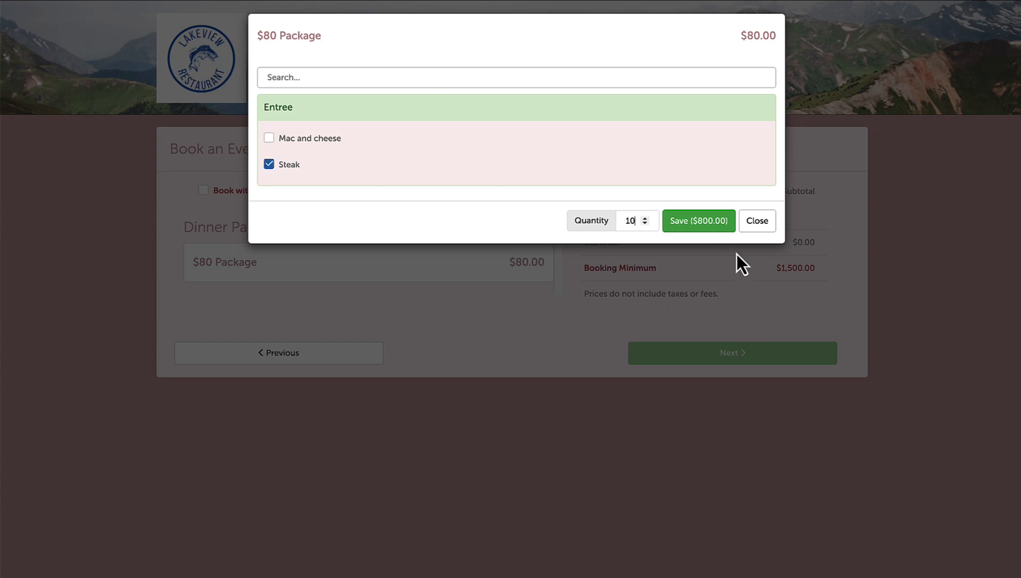
key("Return")
left_click(754, 369)
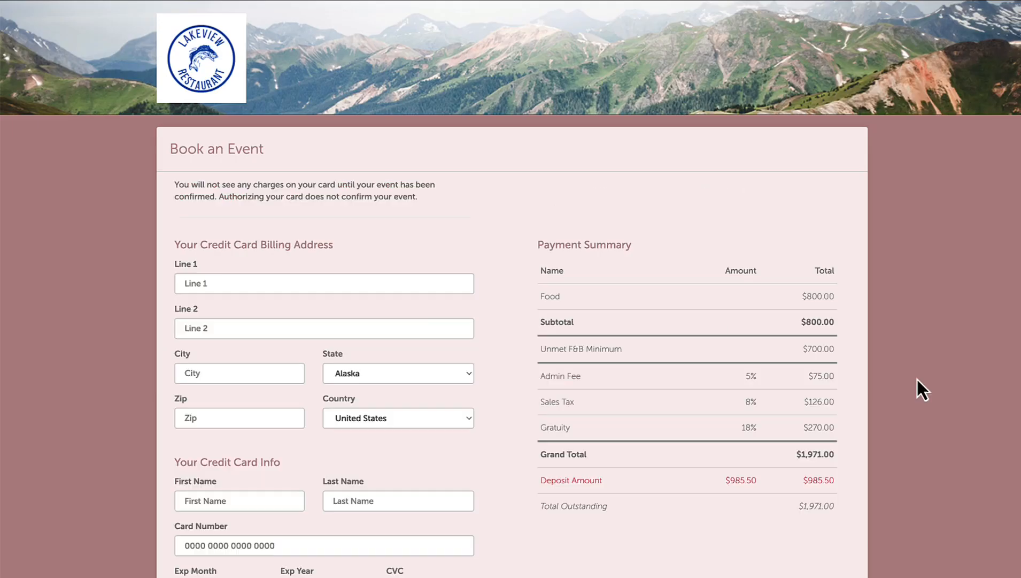
scroll(918, 379, "down", 2)
scroll(919, 379, "down", 2)
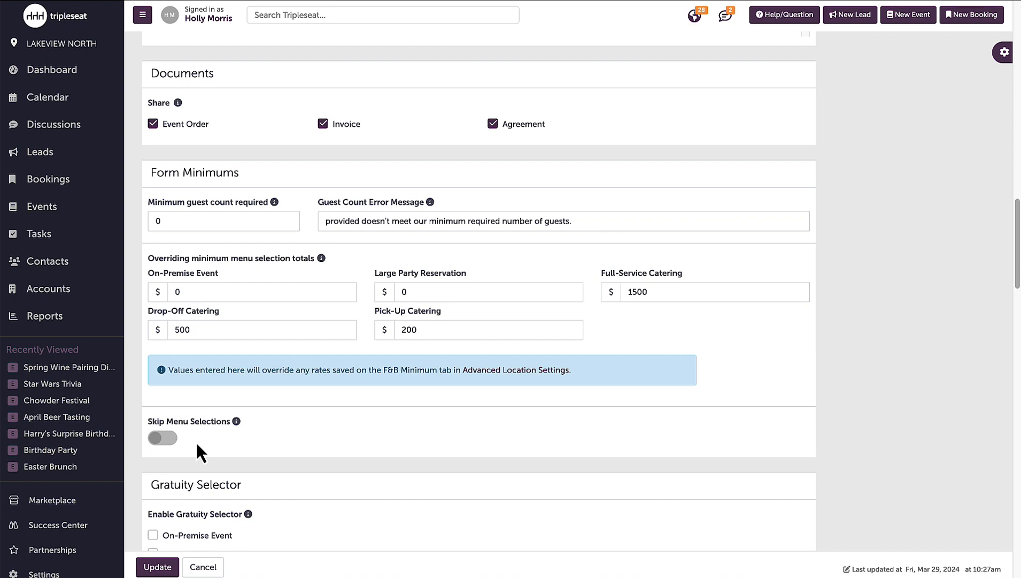
- Try Skip Menu Selections by booking without selecting a menu on the live form and agreeing to the booking minimum
left_click(157, 438)
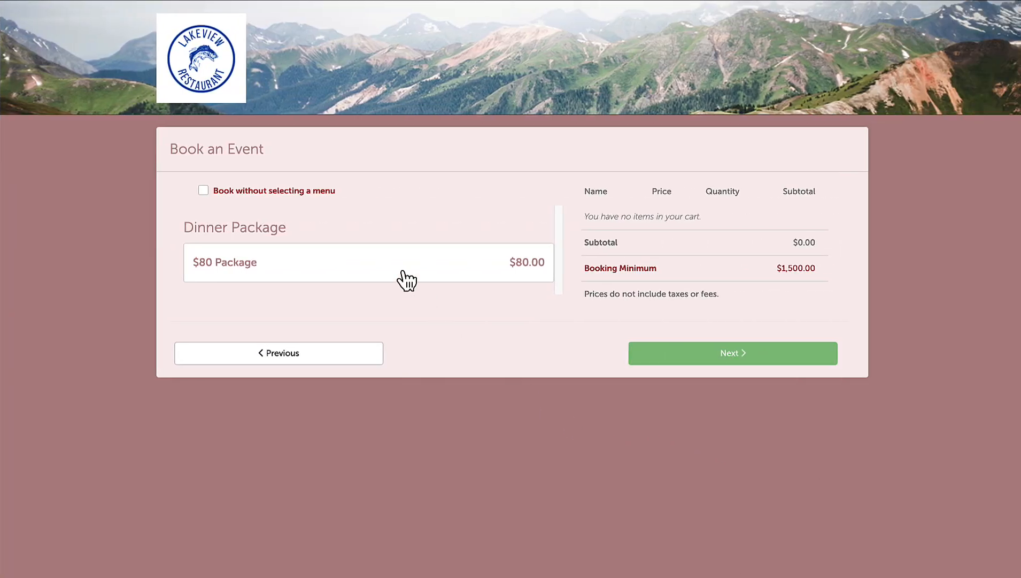
left_click(303, 199)
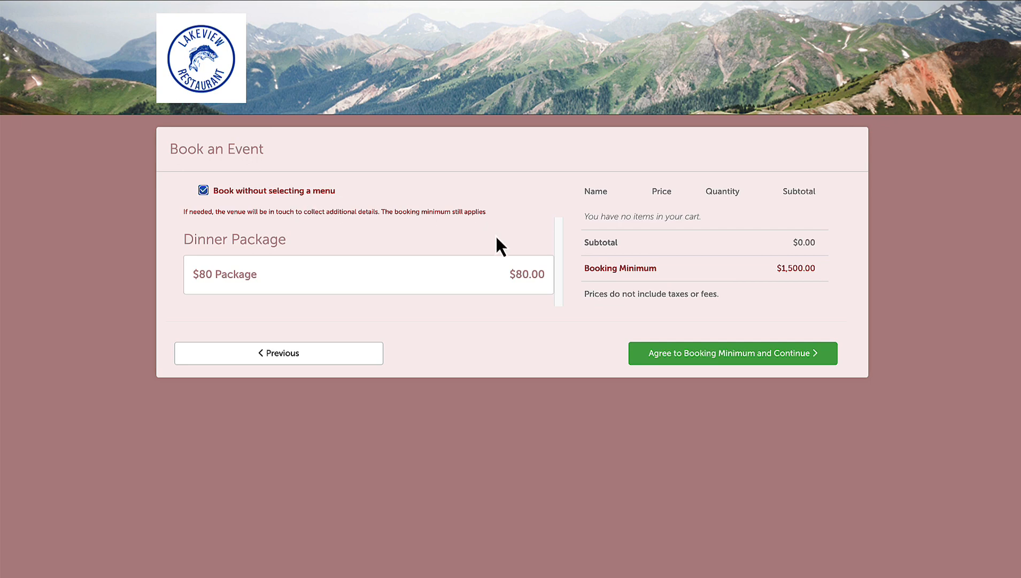
left_click(700, 354)
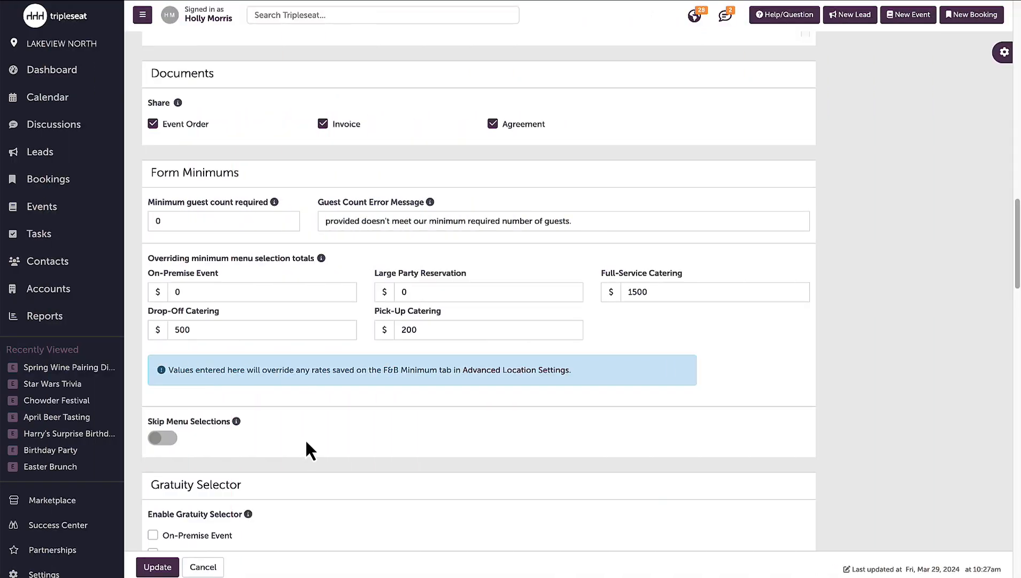
- Switch Skip Room Selection on and back off under Large Party Reservation Options, and save the form
scroll(306, 440, "up", 6)
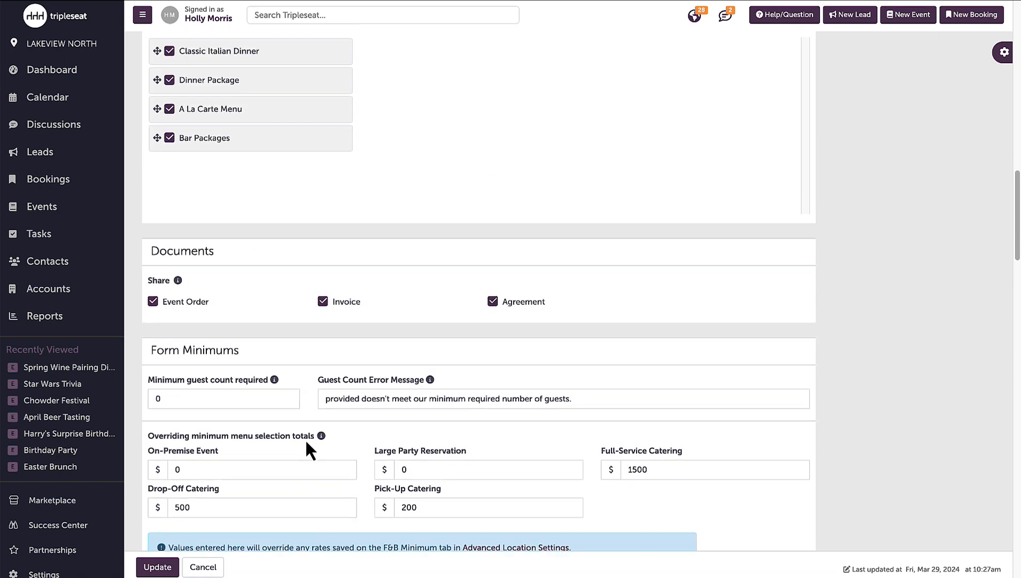
scroll(306, 440, "up", 12)
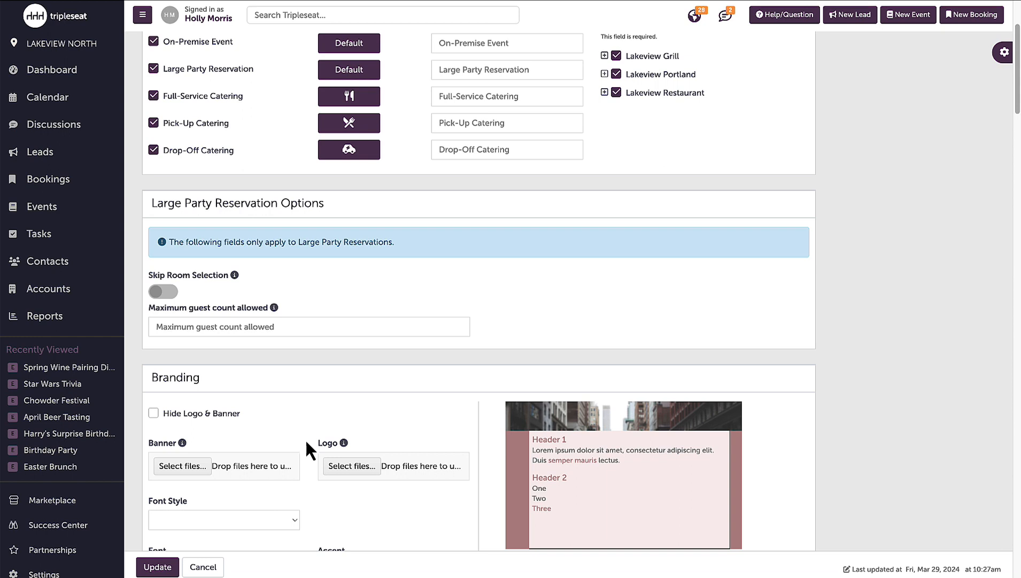
left_click(154, 293)
left_click(155, 293)
left_click(156, 568)
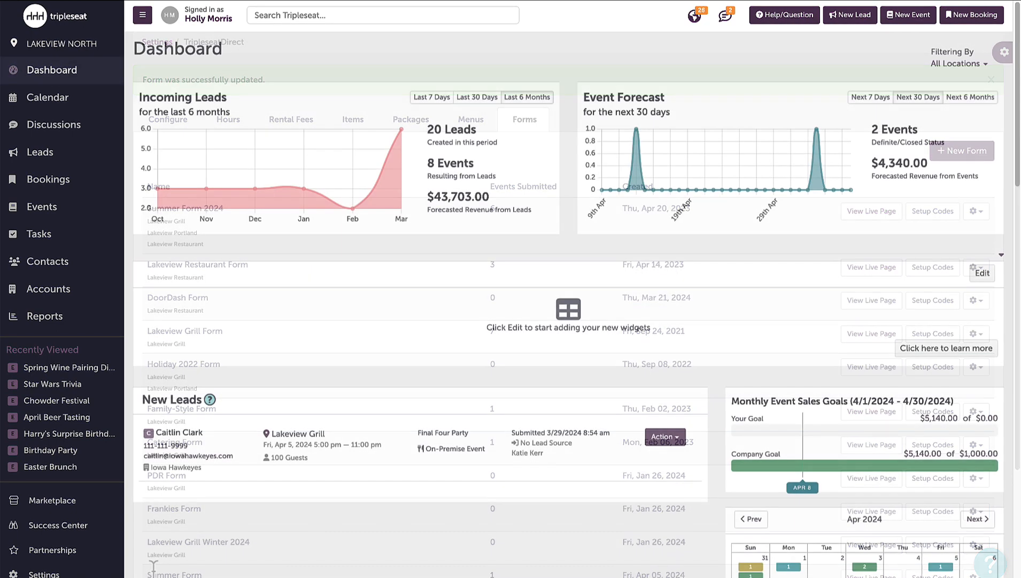
- Open the April 20 Birthday Party from the dashboard's new TripleseatDirect events and go to its financials
scroll(479, 321, "down", 5)
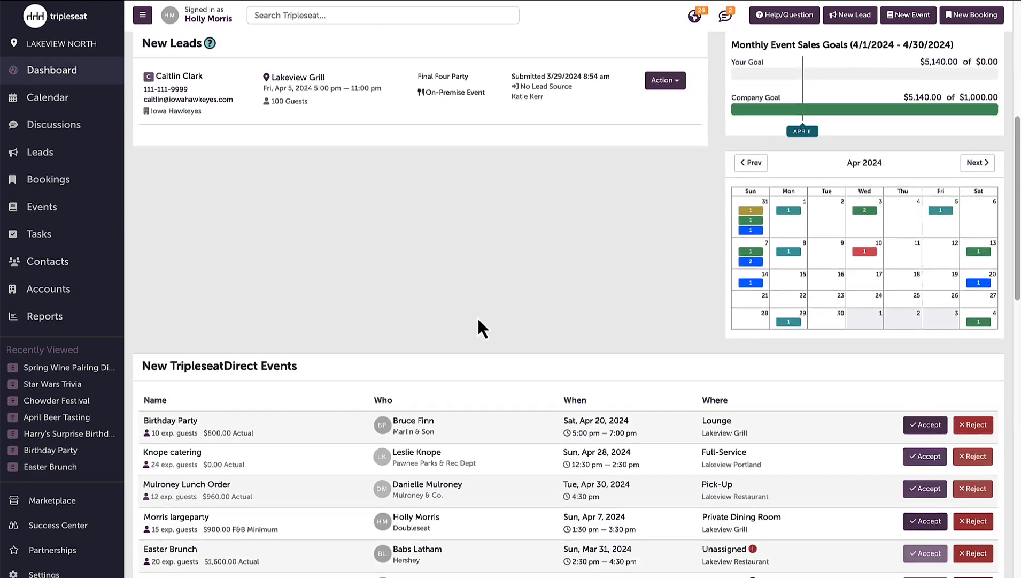
scroll(477, 316, "down", 2)
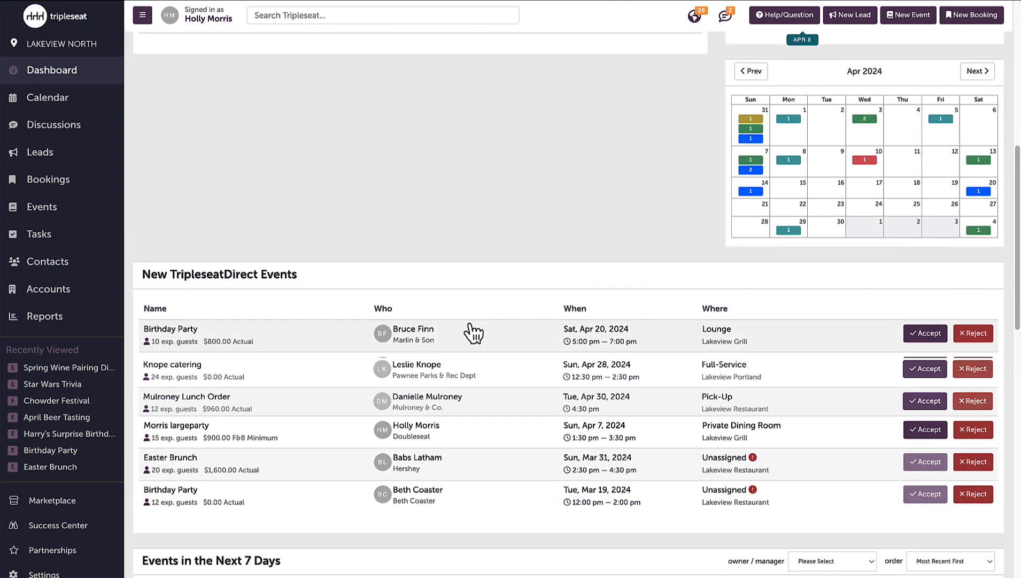
left_click(775, 338)
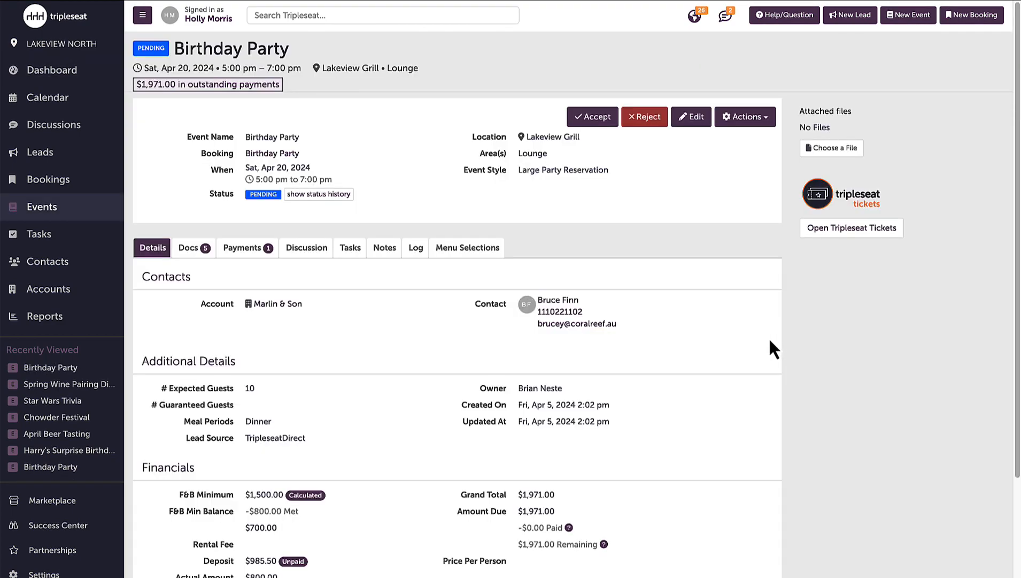
scroll(440, 207, "down", 3)
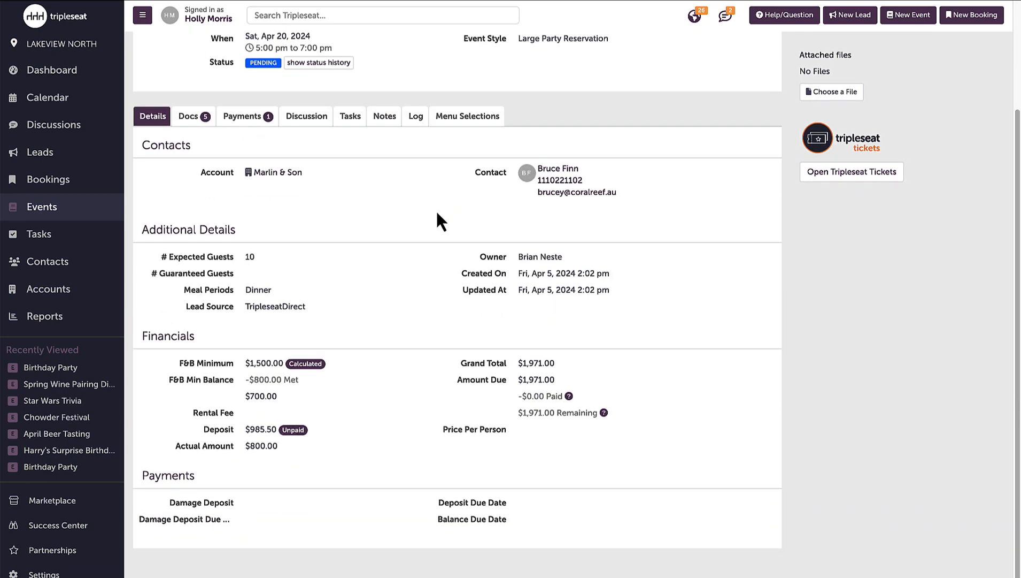
- From the event's calculated F&B minimum, review the Large Party Reservation rates for the Private Dining Room and close the rate window
left_click(307, 364)
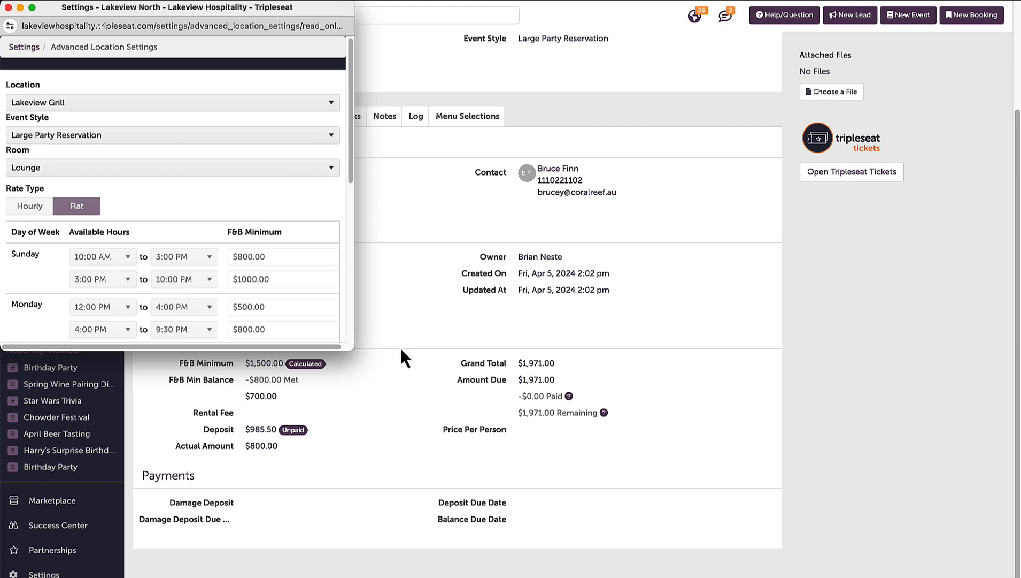
left_click(325, 172)
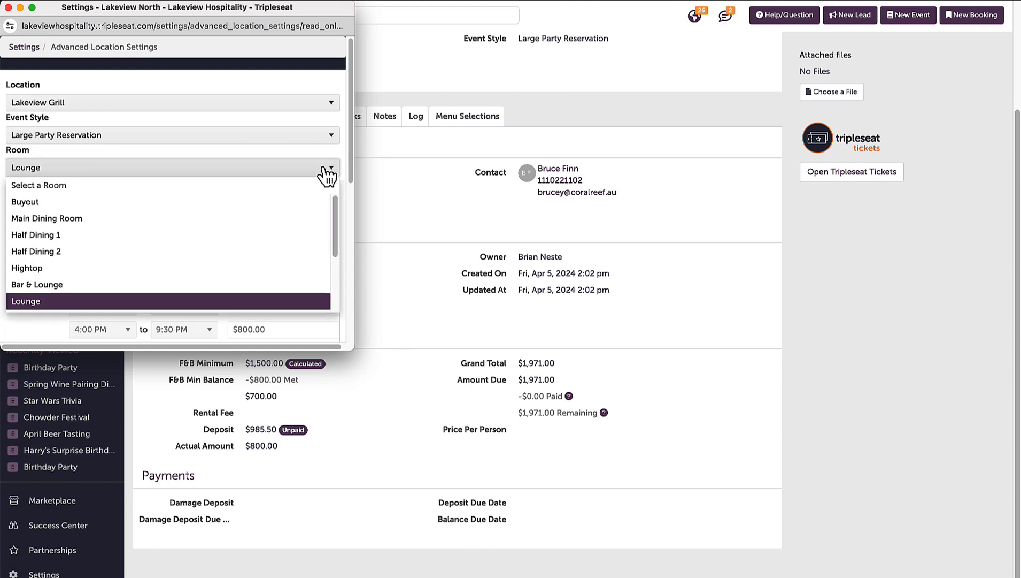
scroll(326, 227, "down", 5)
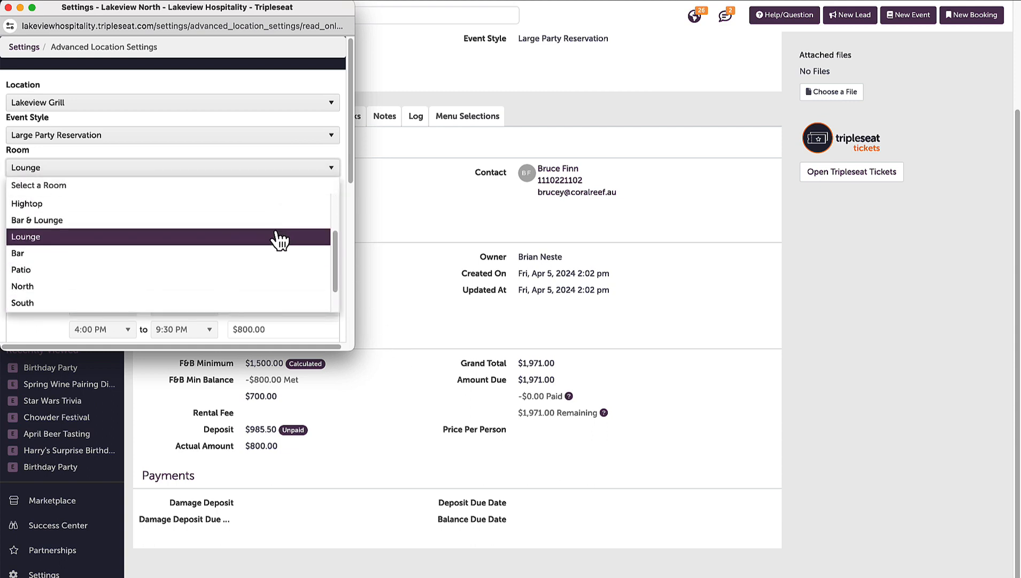
left_click(220, 304)
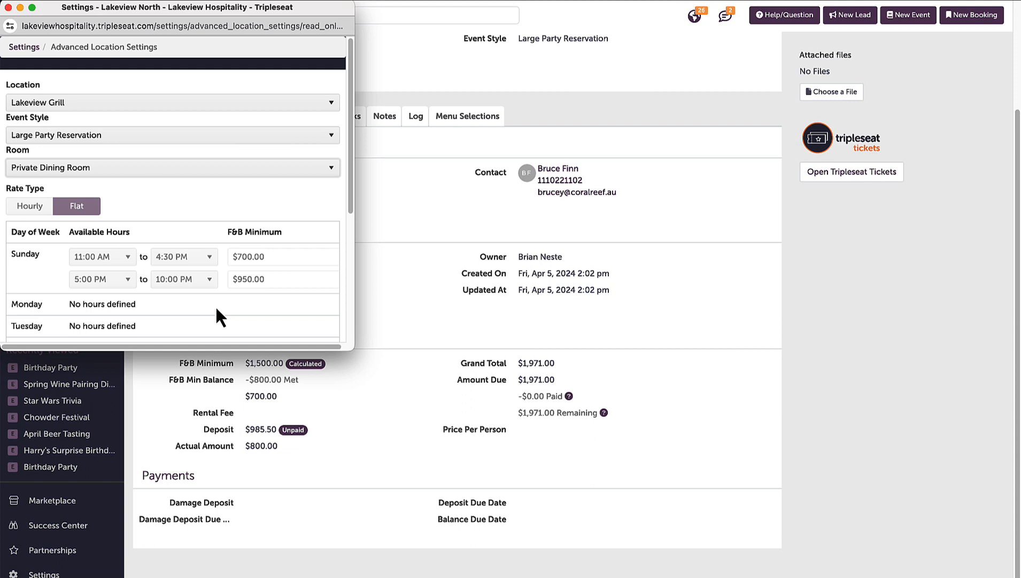
scroll(205, 302, "down", 5)
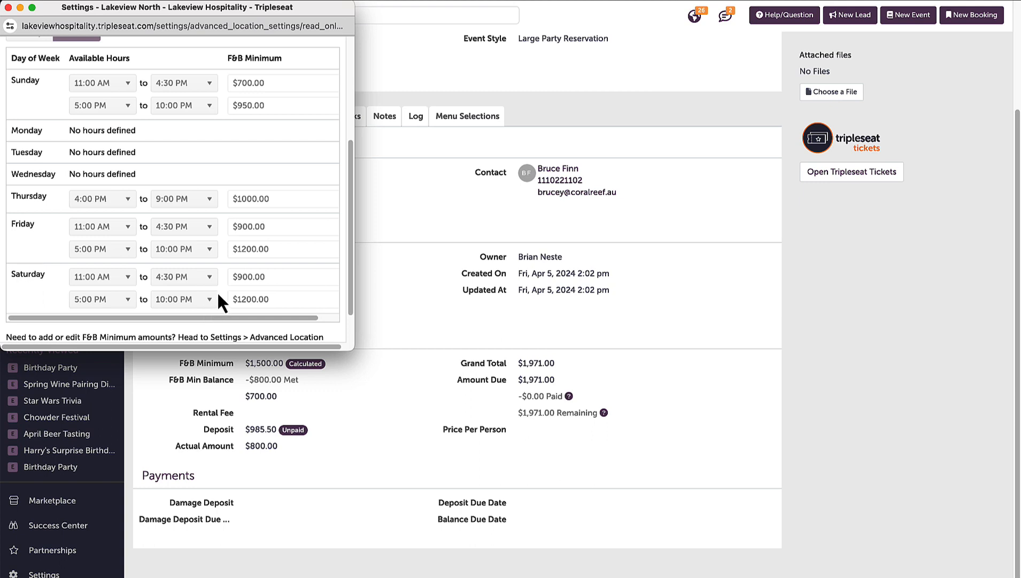
scroll(303, 302, "down", 1)
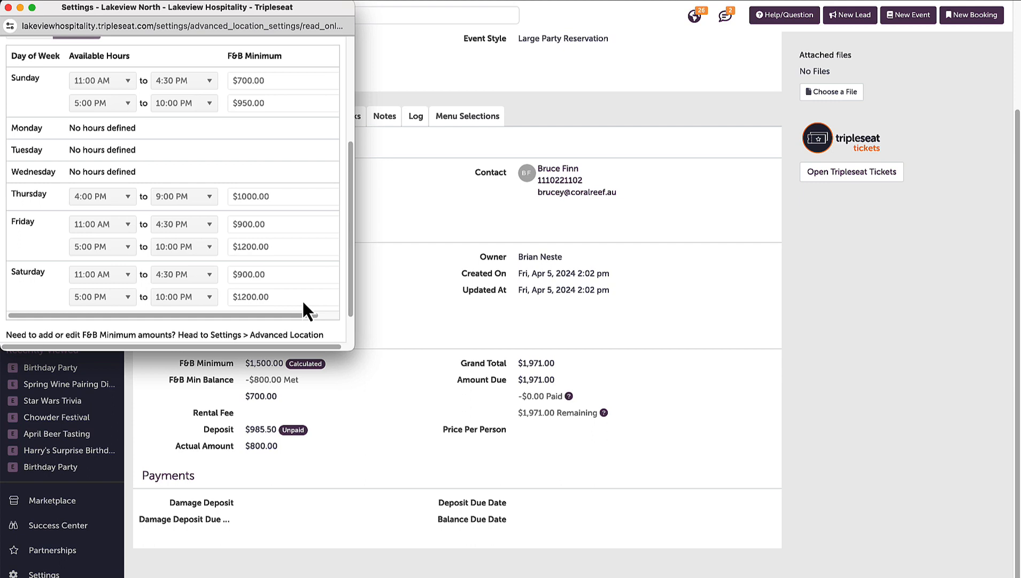
scroll(303, 302, "up", 1)
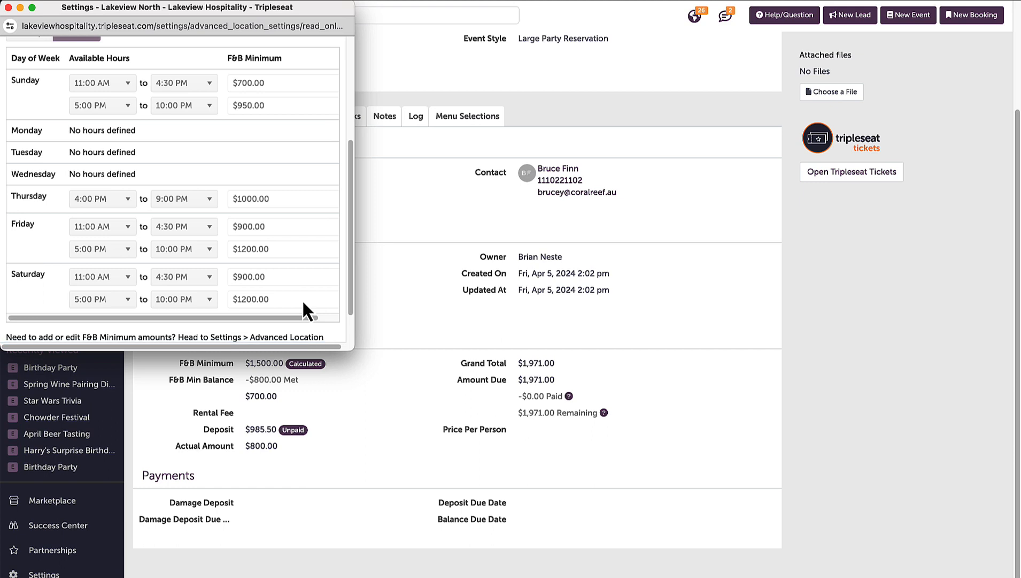
scroll(303, 304, "up", 5)
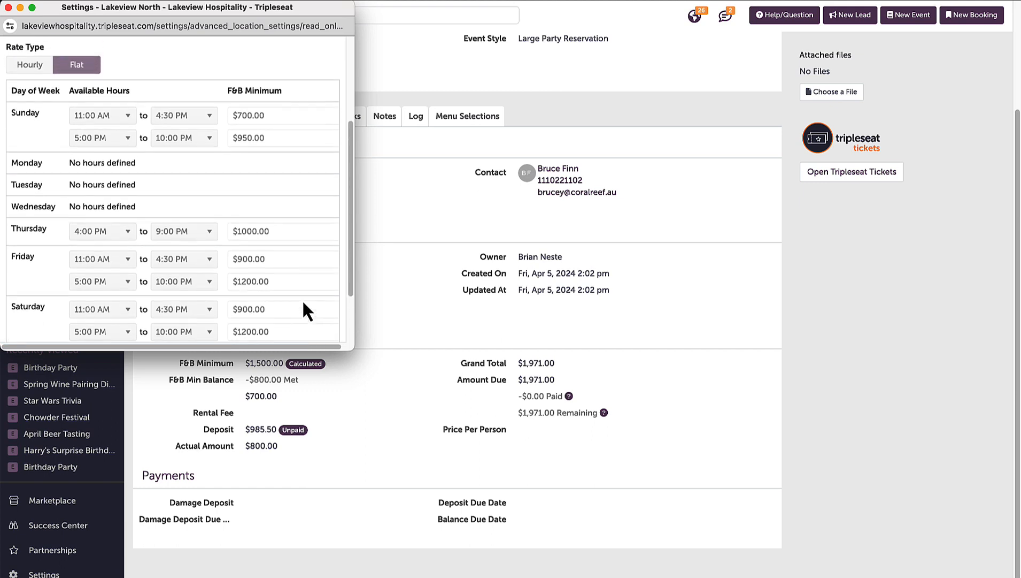
scroll(306, 311, "up", 1)
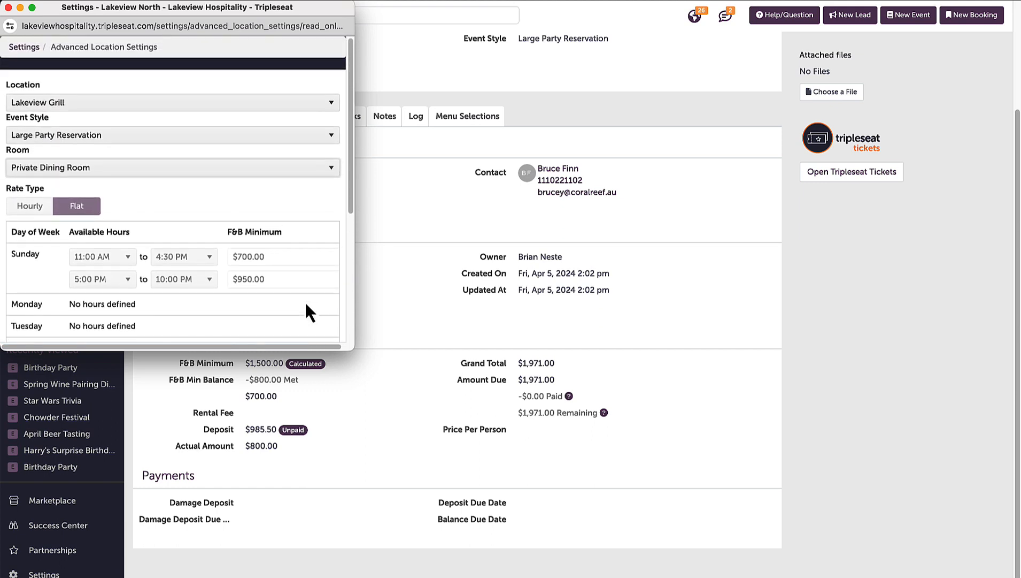
left_click(8, 7)
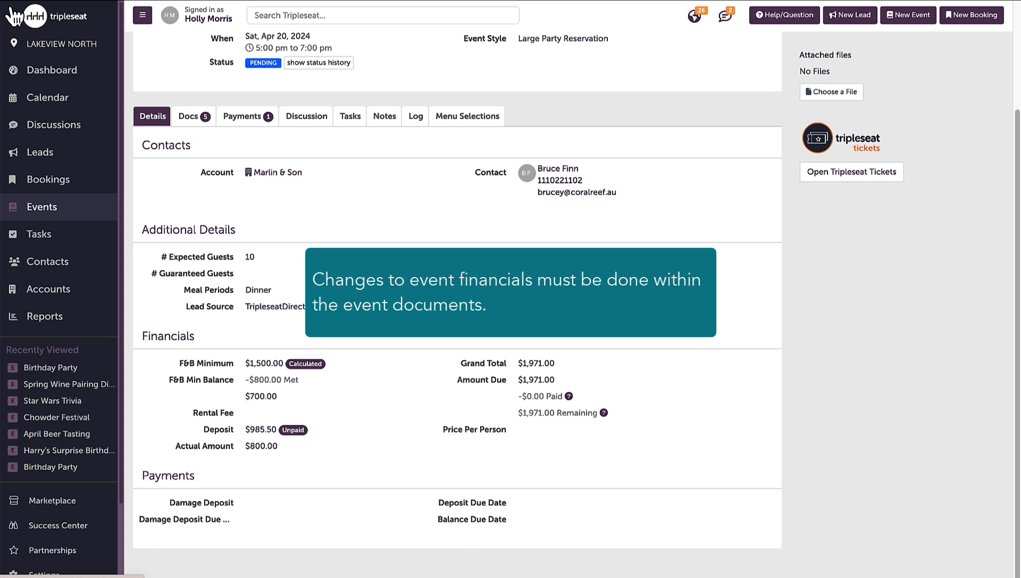
- In the event's TripleseatDirect Template document, set the F&B Minimum in the Billing Widget to 1200 and save the document
left_click(198, 128)
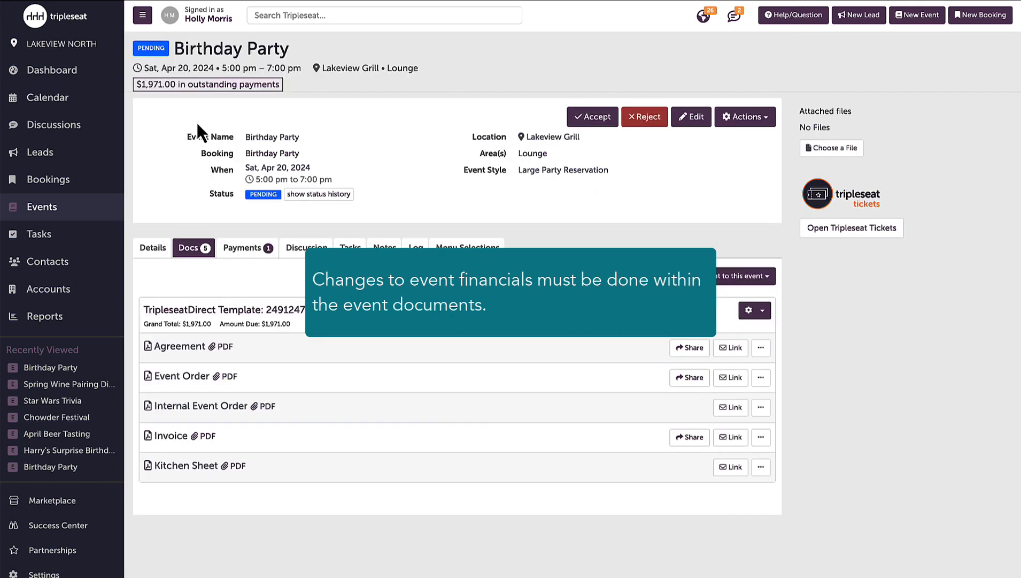
left_click(243, 306)
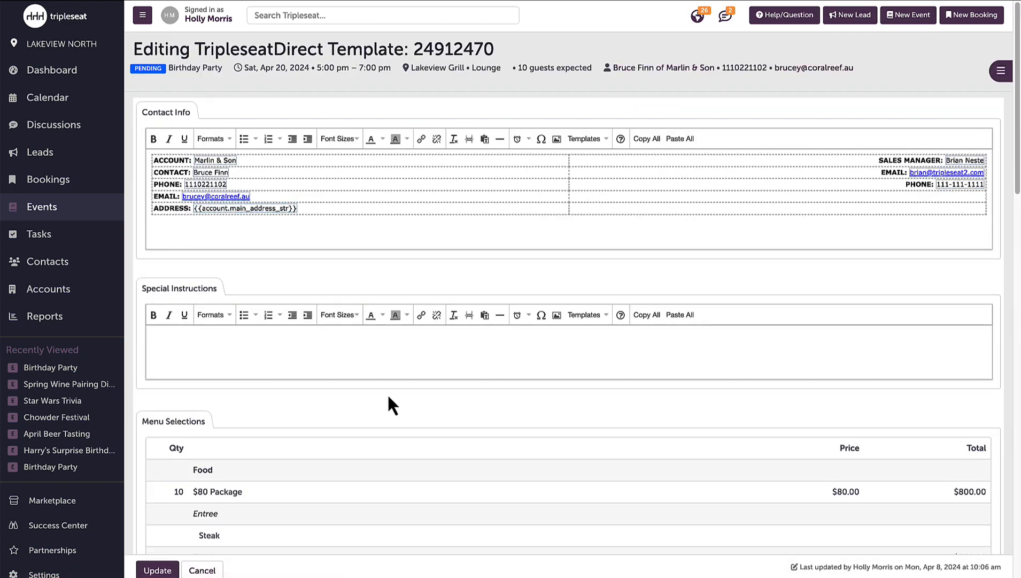
scroll(387, 393, "down", 6)
scroll(392, 389, "down", 10)
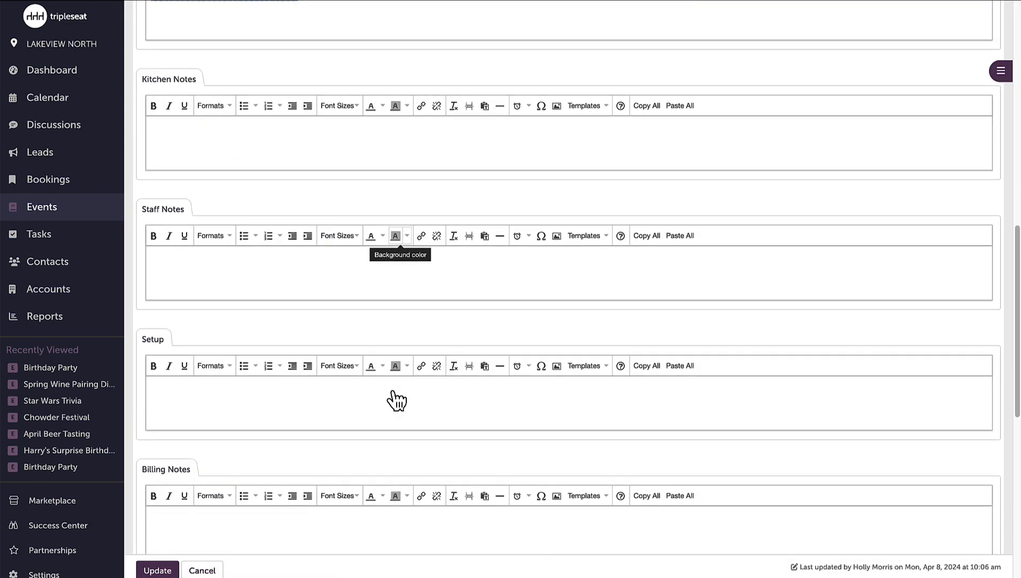
scroll(396, 393, "down", 1)
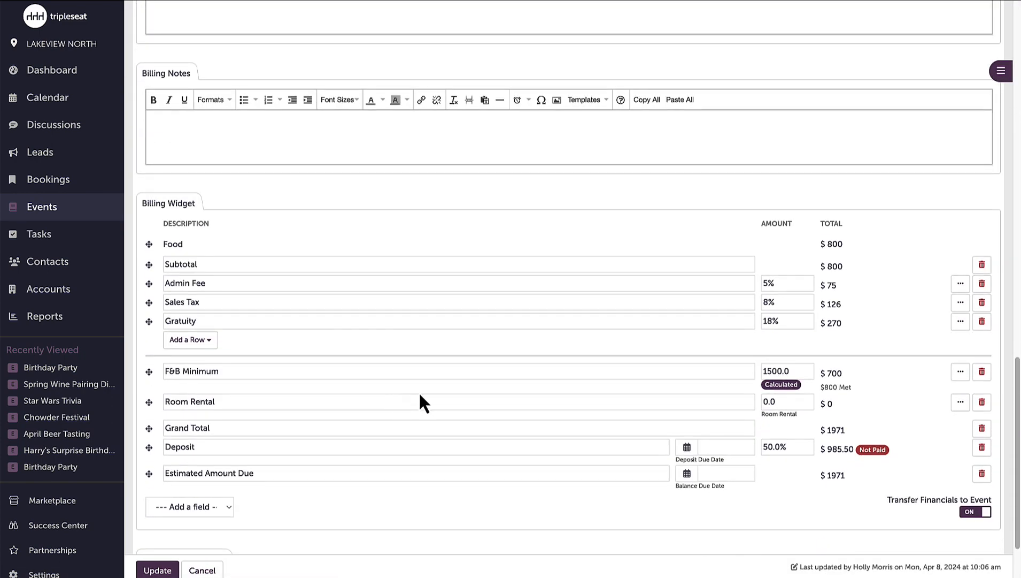
left_click(772, 371)
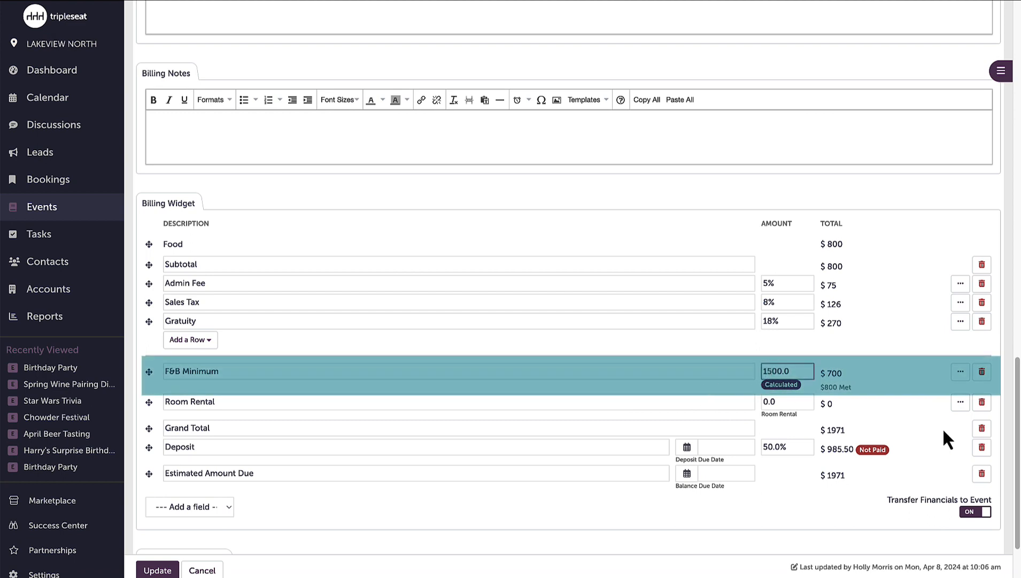
key("BackSpace")
type("2")
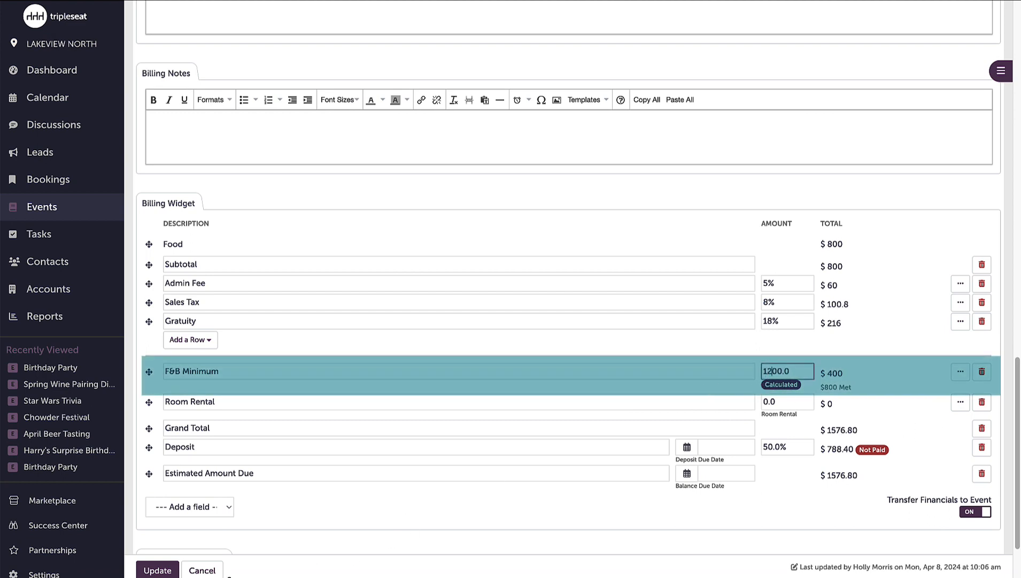
left_click(161, 570)
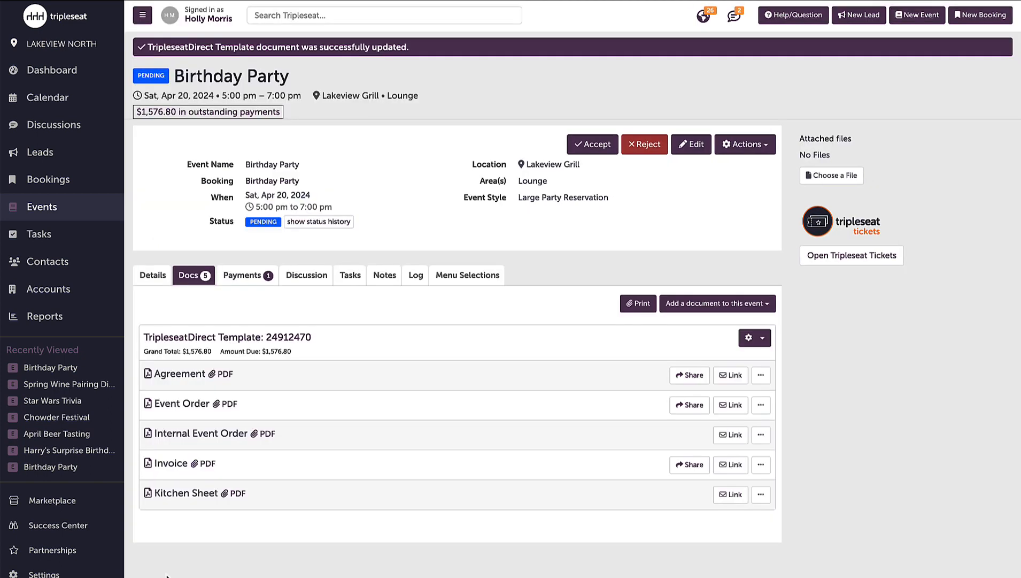
- Open the Birthday Party's Event Order document and review the F&B Minimum in its billing section
left_click(197, 403)
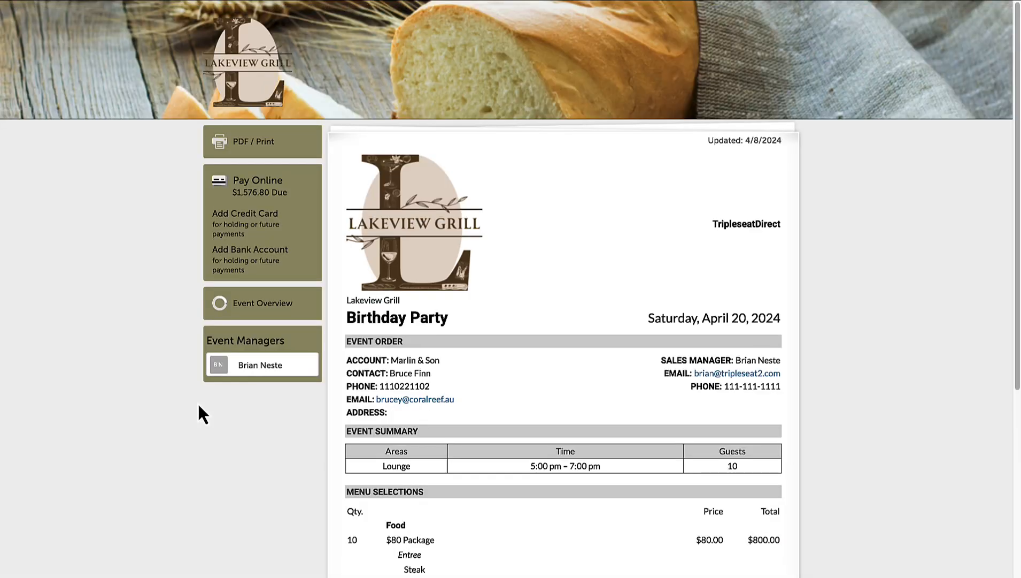
scroll(782, 455, "down", 5)
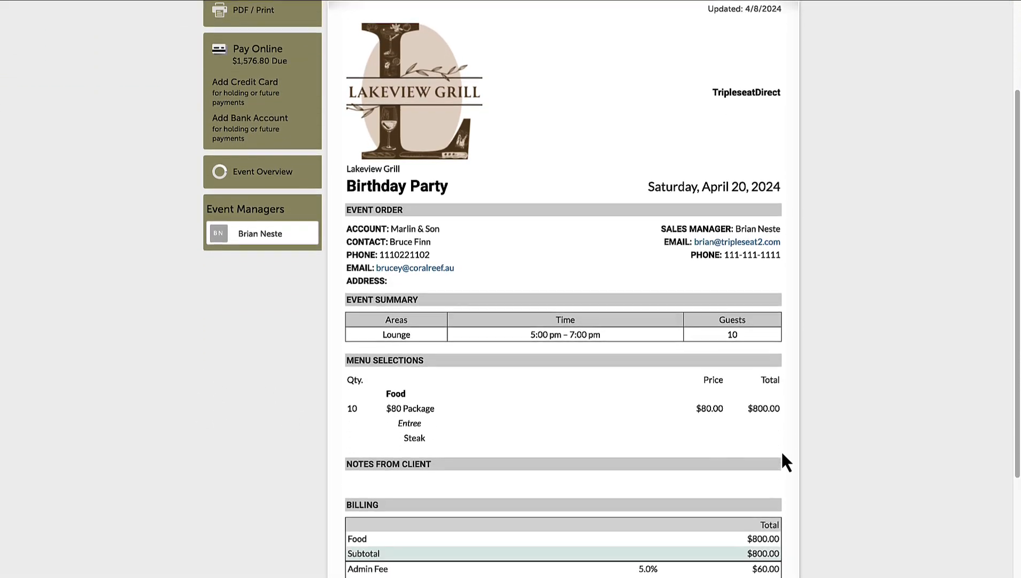
scroll(785, 454, "down", 1)
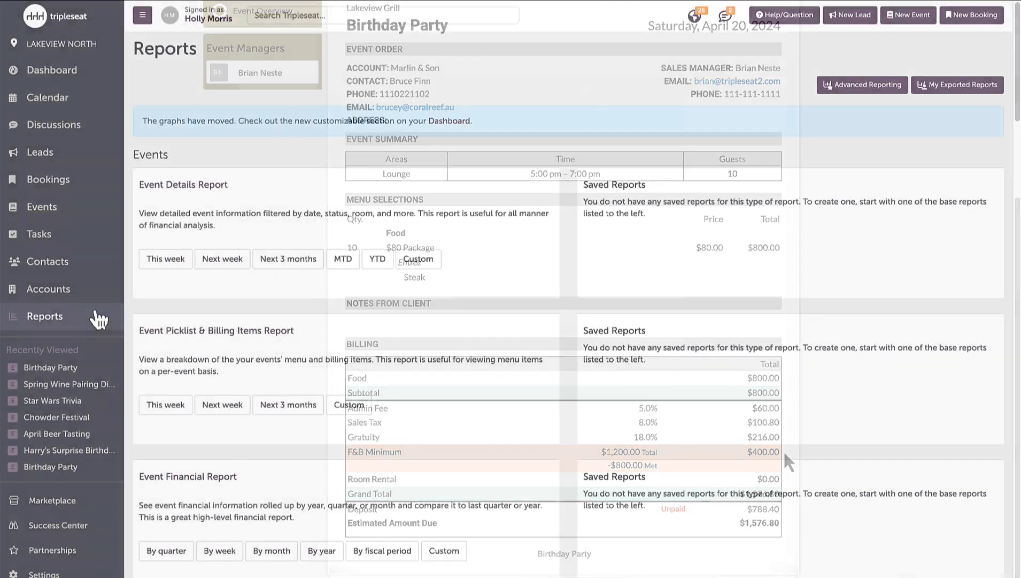
- Open a custom TripleseatDirect Details Report from the Reports page
scroll(531, 380, "down", 8)
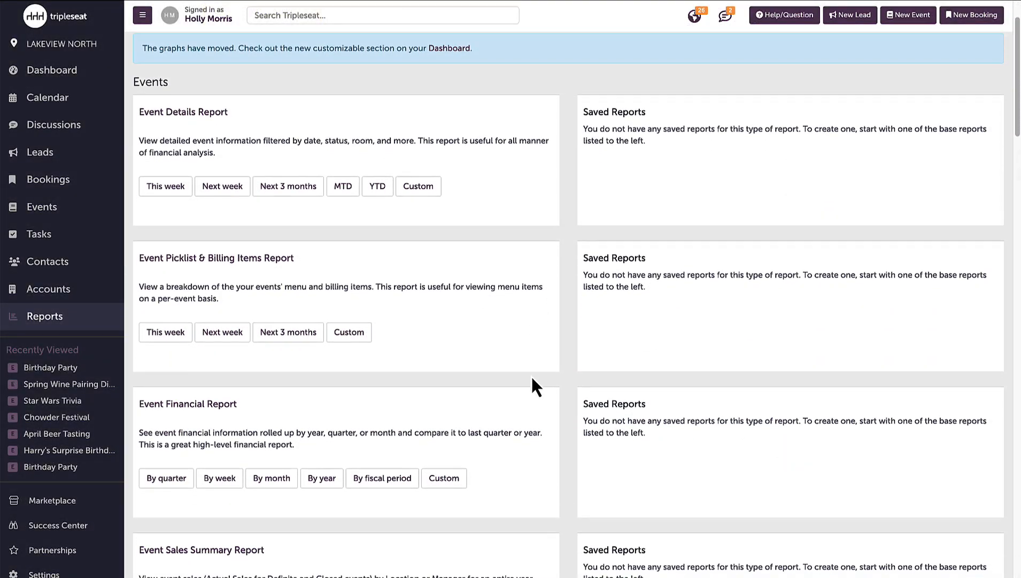
scroll(531, 379, "down", 10)
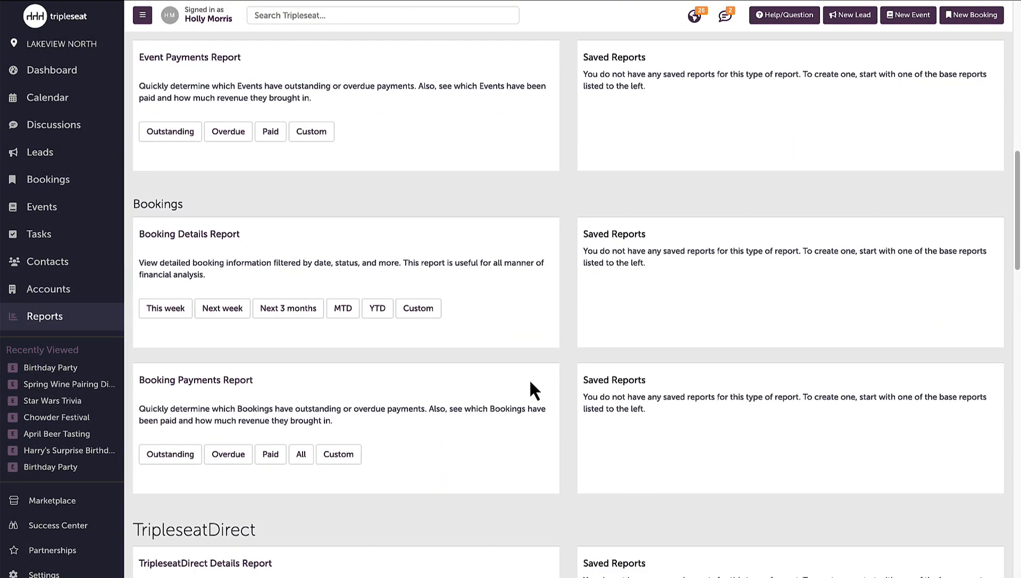
scroll(529, 378, "down", 1)
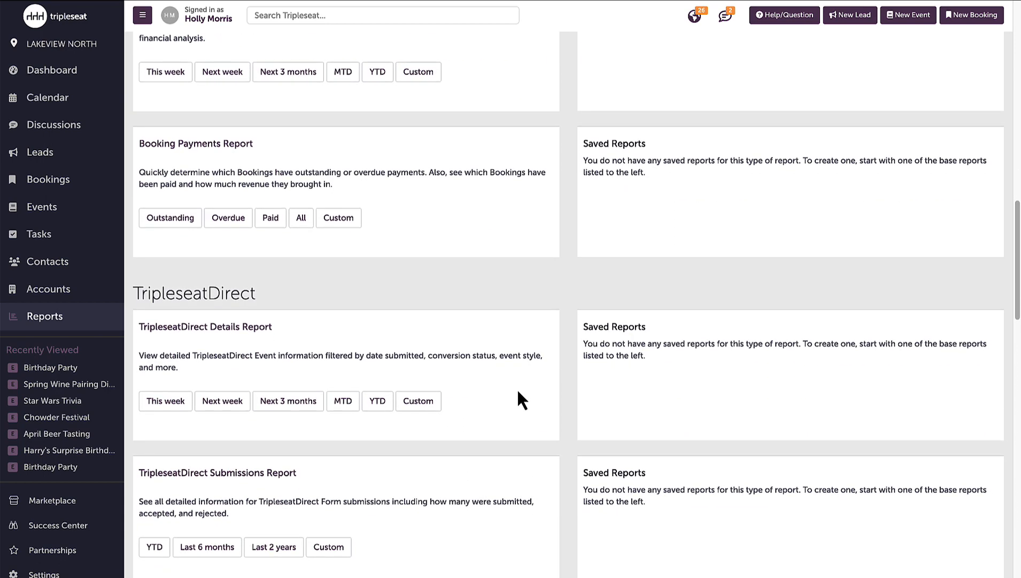
left_click(428, 404)
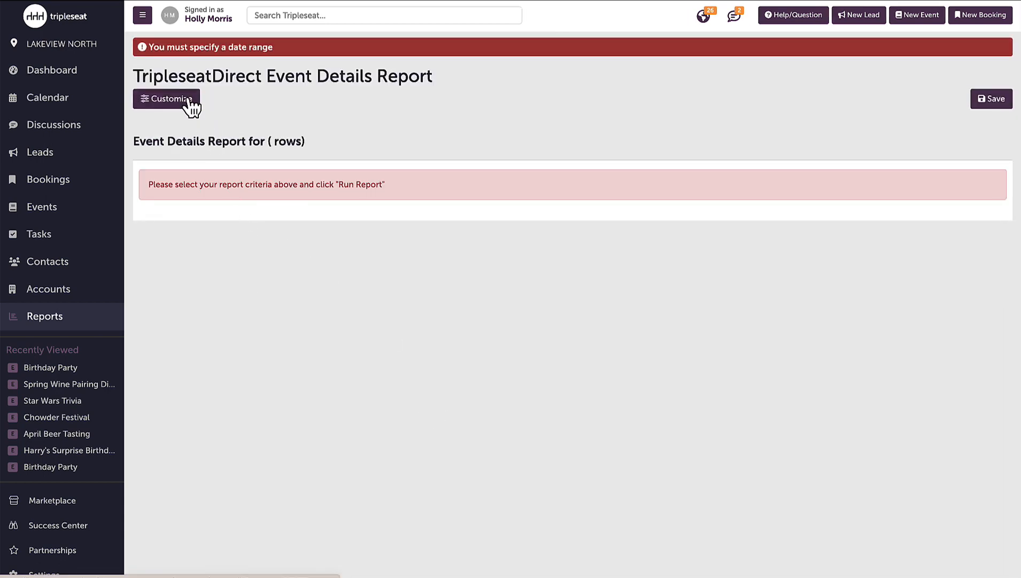
- In the report's customization options, examine the Financials filters, including F&B Minimum, and the available Sort By fields
left_click(188, 101)
left_click(336, 74)
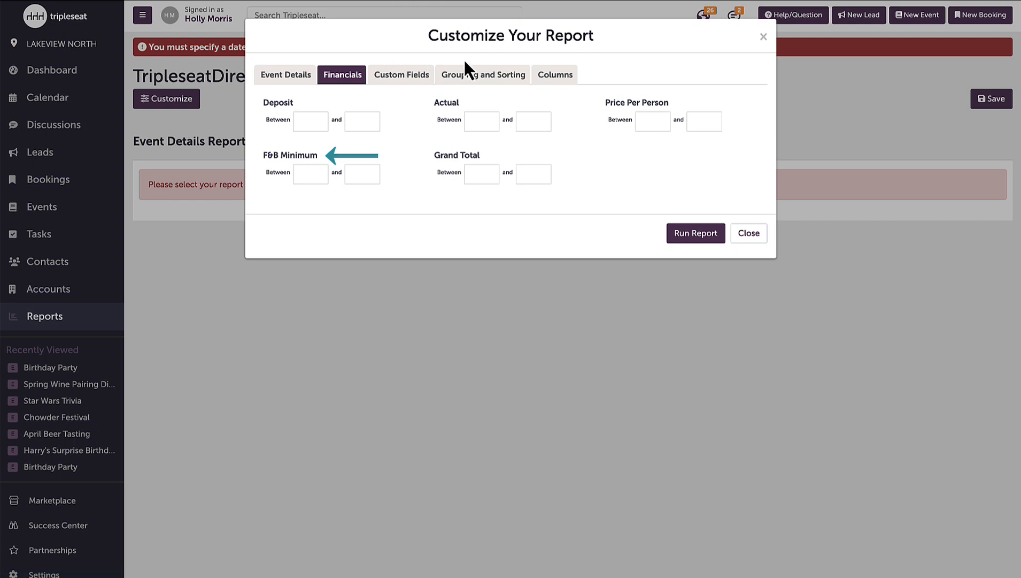
left_click(479, 72)
left_click(501, 120)
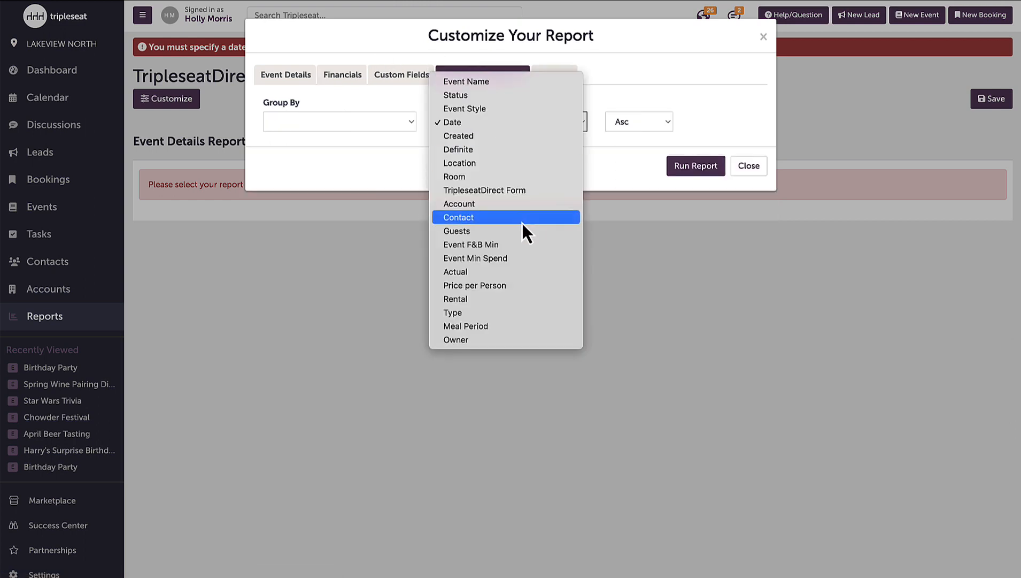
left_click(586, 78)
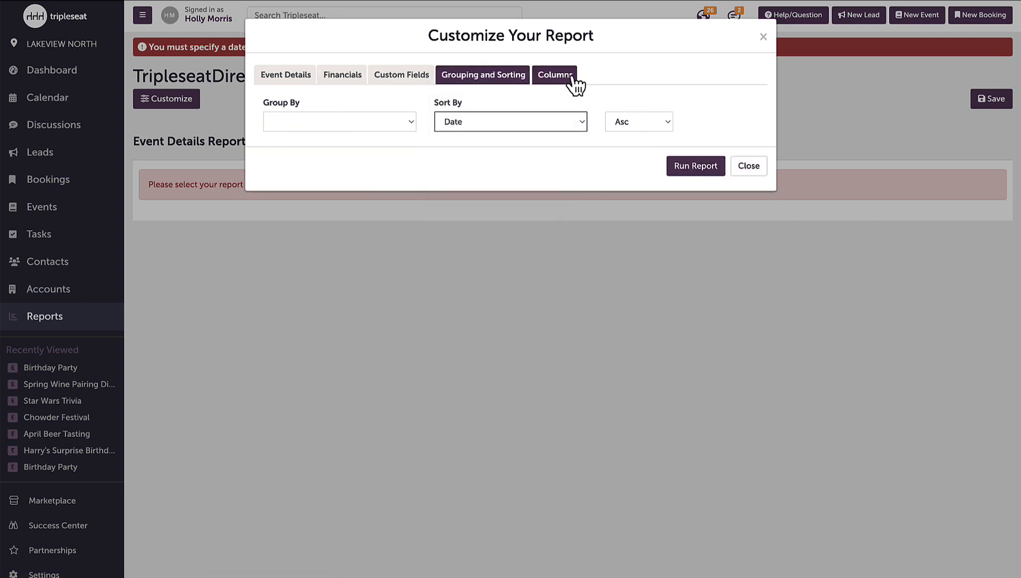
- Add the Financials columns Event F&B Min, Event F&B Min Balance and Event Actual + Unmet Minimum, and close the report customization
left_click(568, 78)
left_click(370, 214)
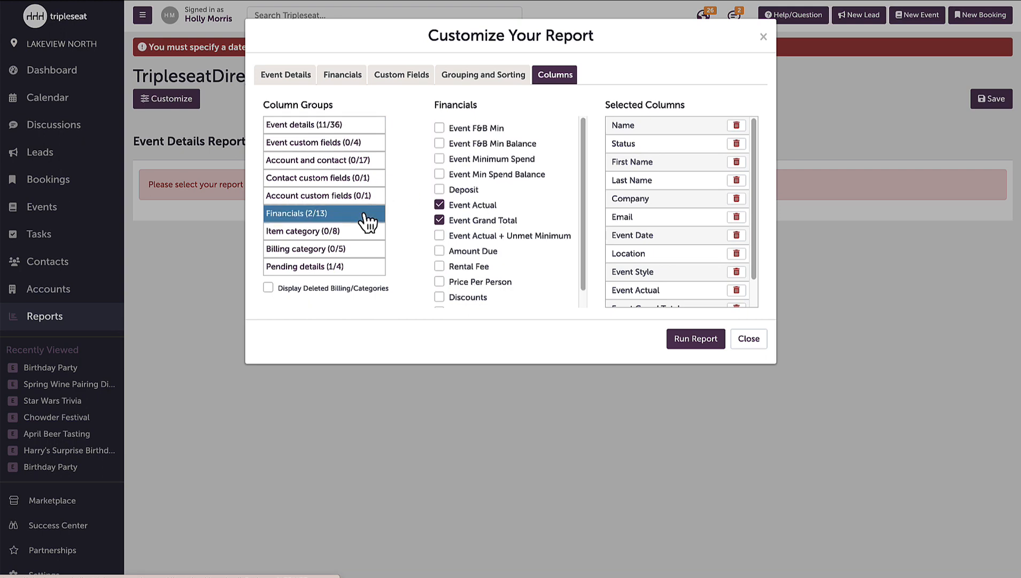
left_click(440, 128)
left_click(439, 144)
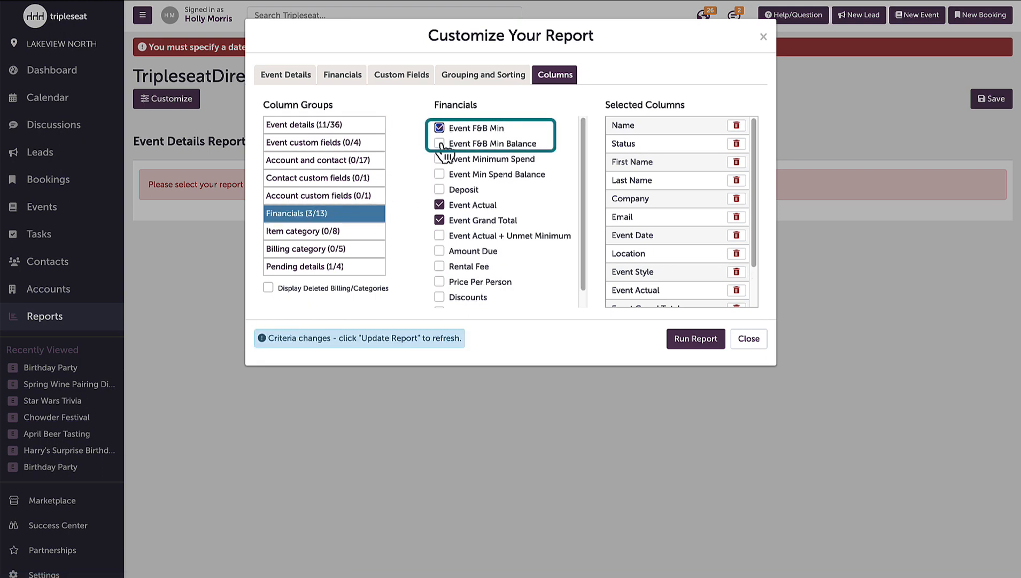
left_click(440, 235)
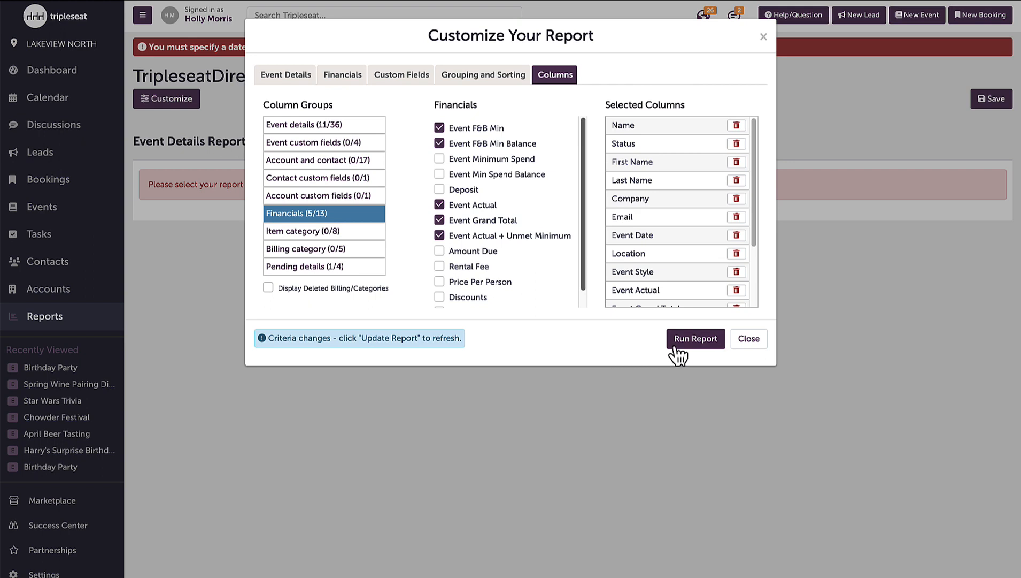
left_click(734, 339)
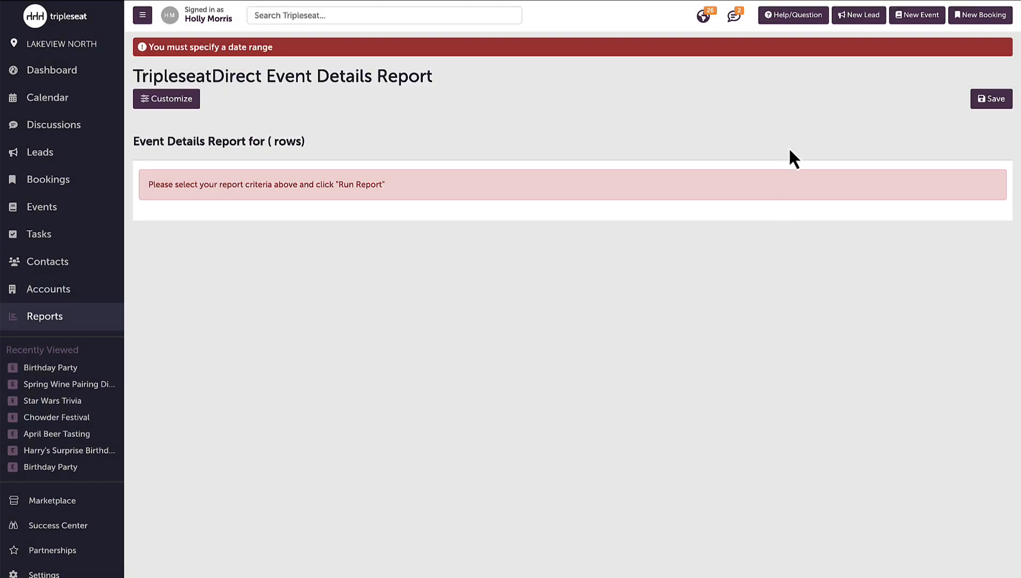